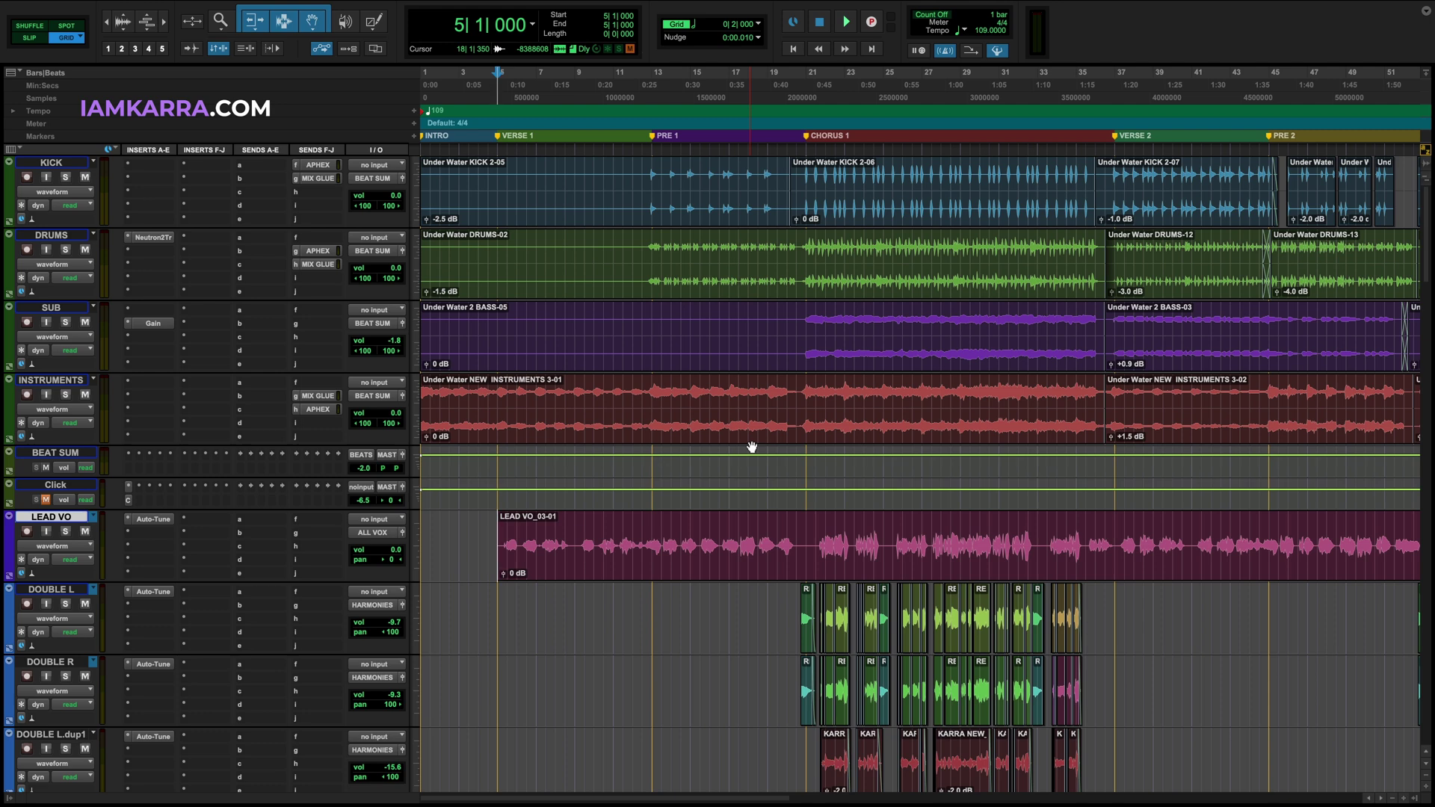
Step: Insert the StudioRack (mono/stereo) plug-in in the second insert slot of the LEAD VO track
click(152, 531)
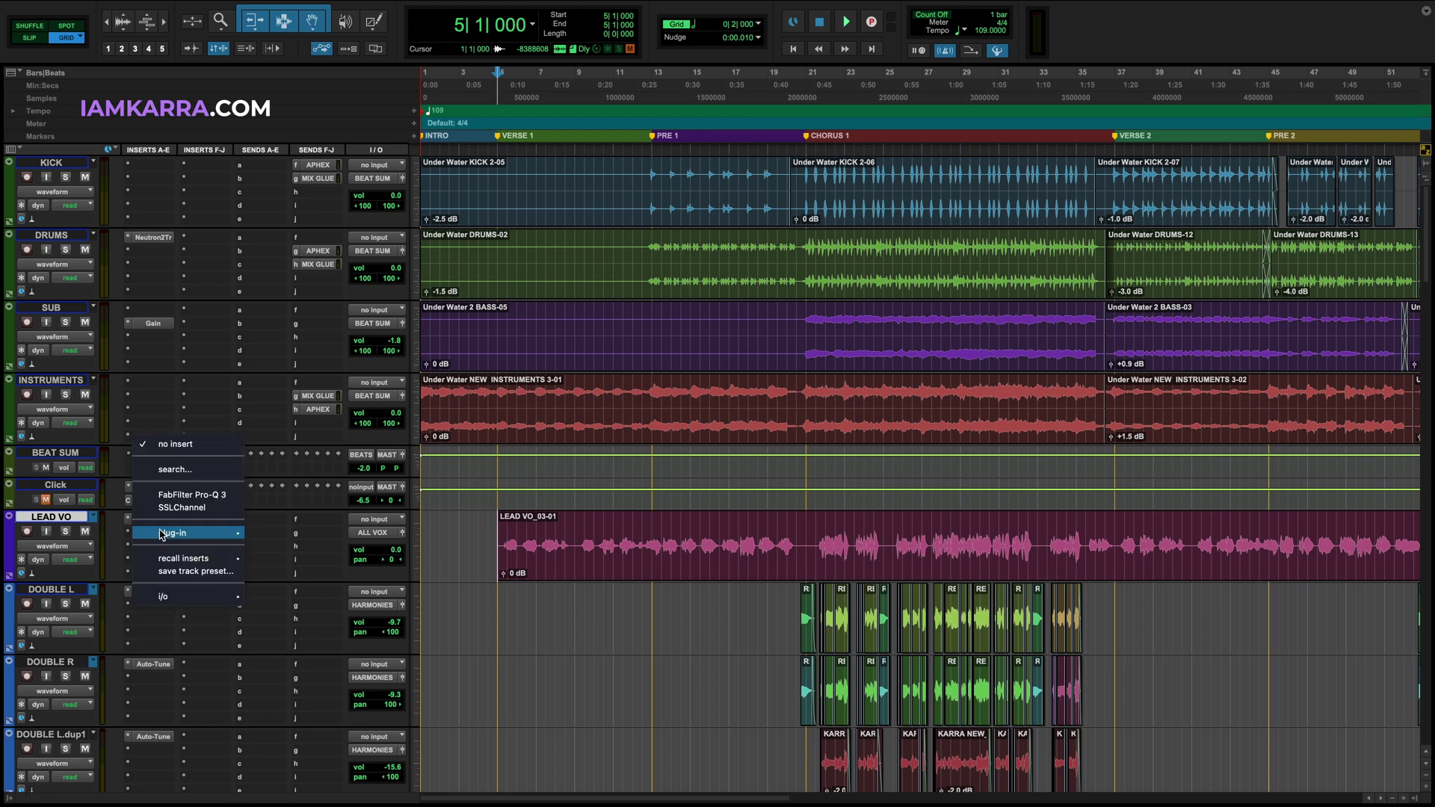
click(160, 530)
click(161, 533)
text(studior)
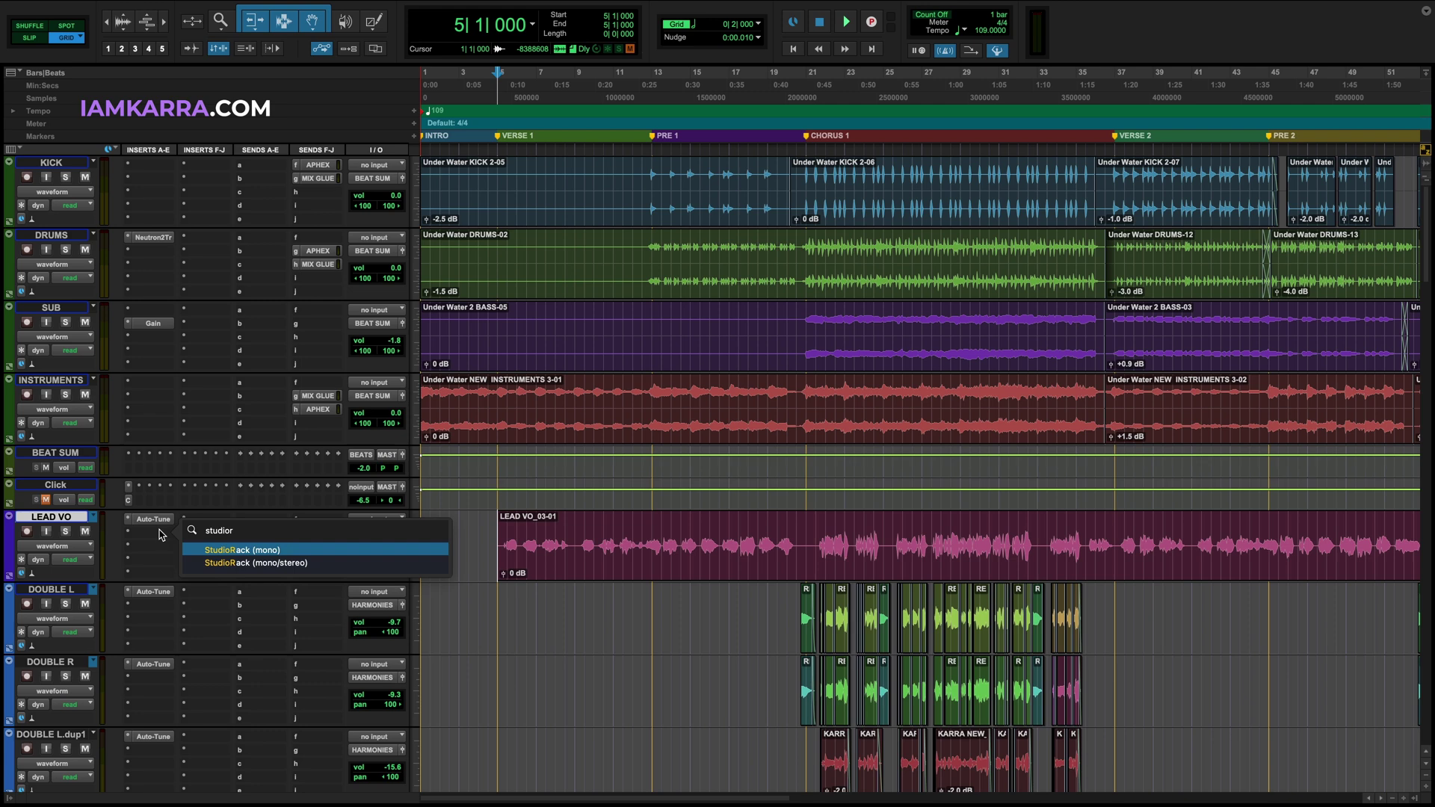
click(299, 564)
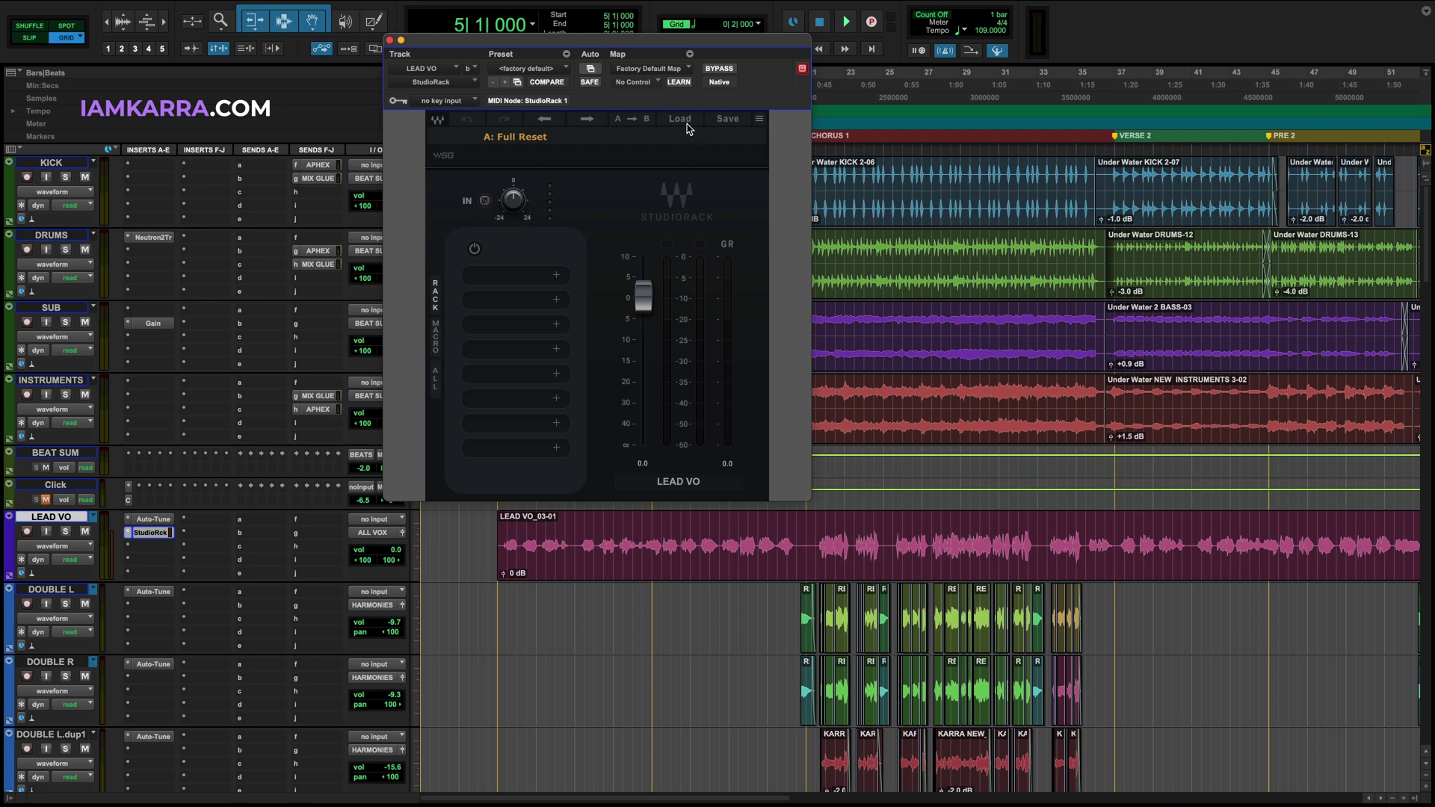
Step: Load the KARRA FOR WAVES.xps preset into StudioRack
click(687, 125)
click(688, 156)
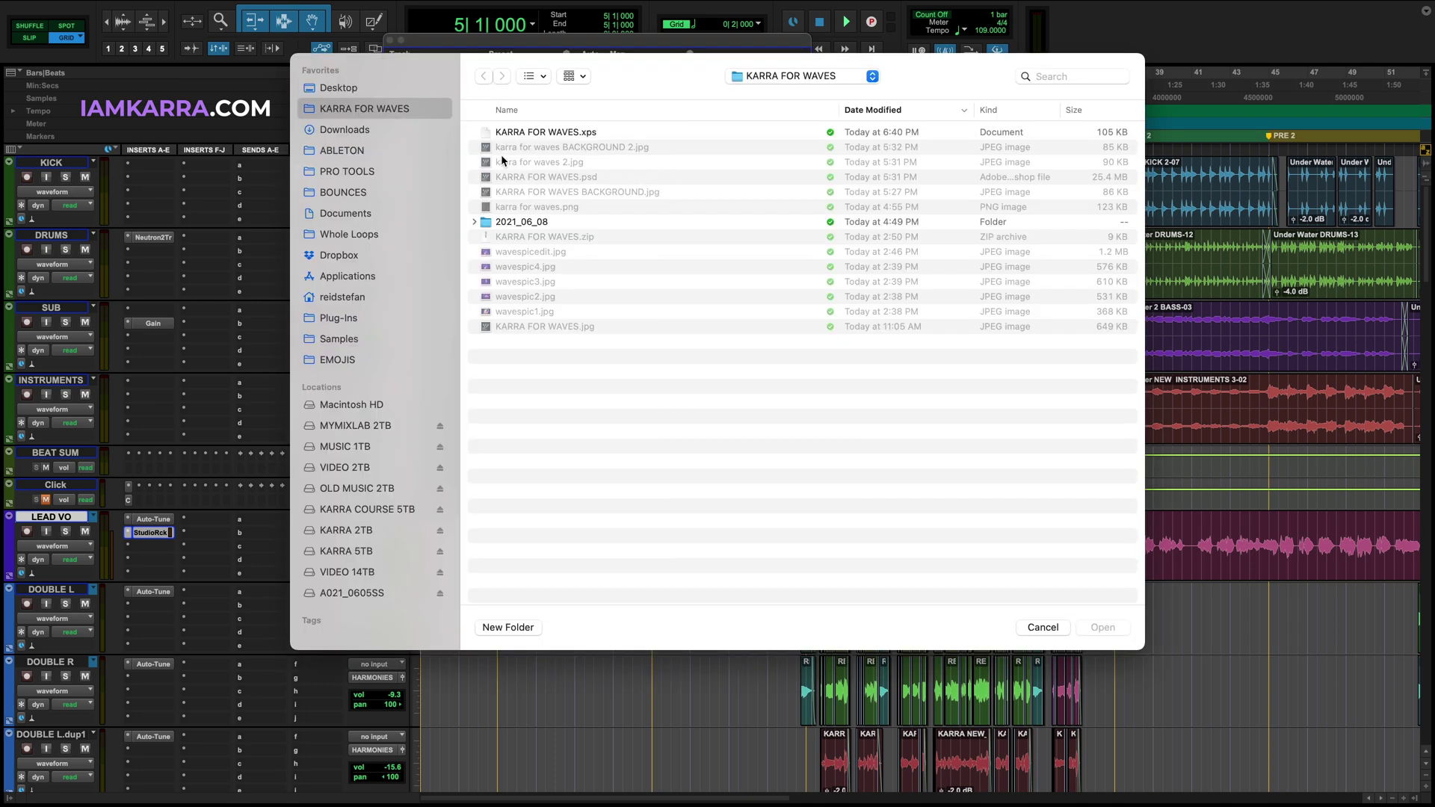
click(536, 133)
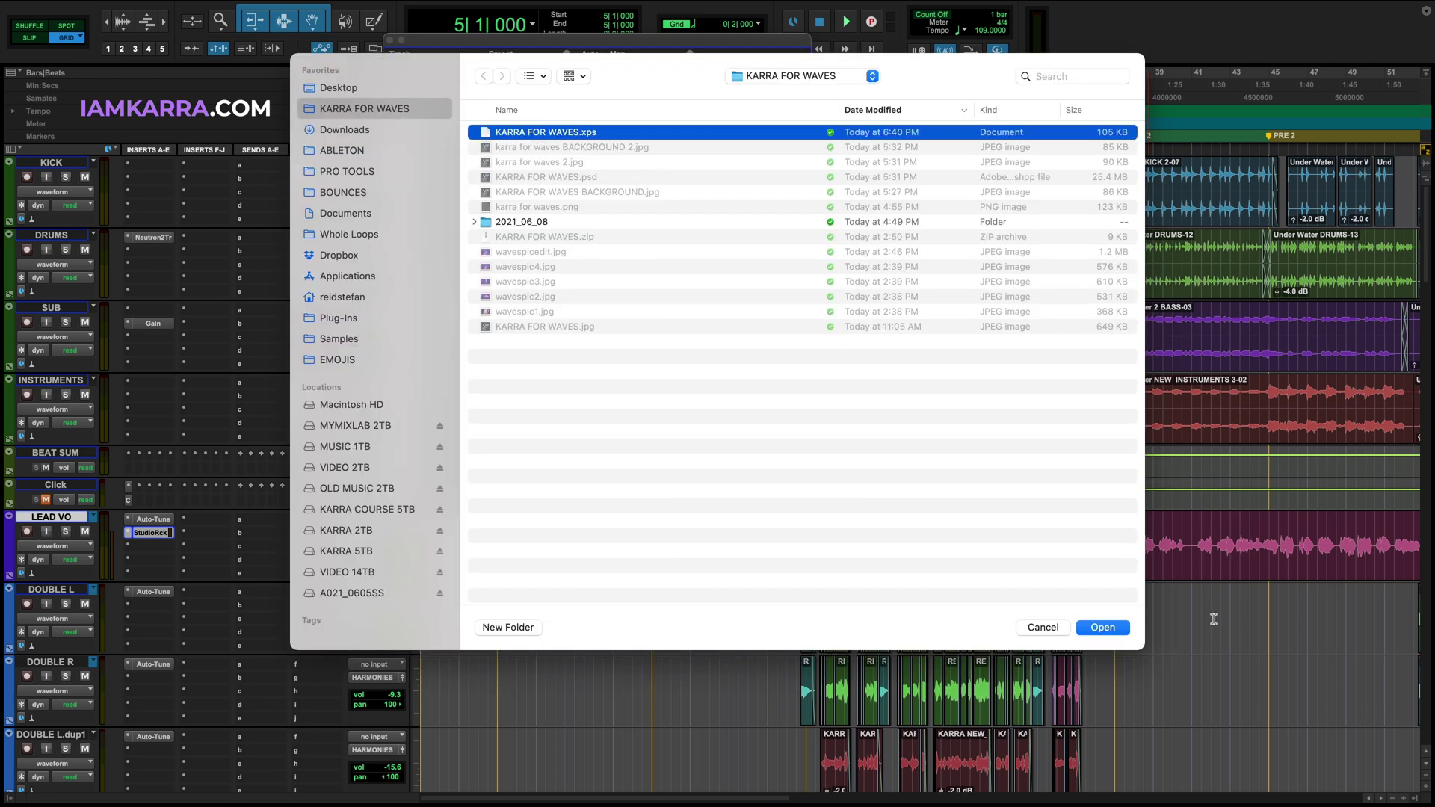
click(1121, 626)
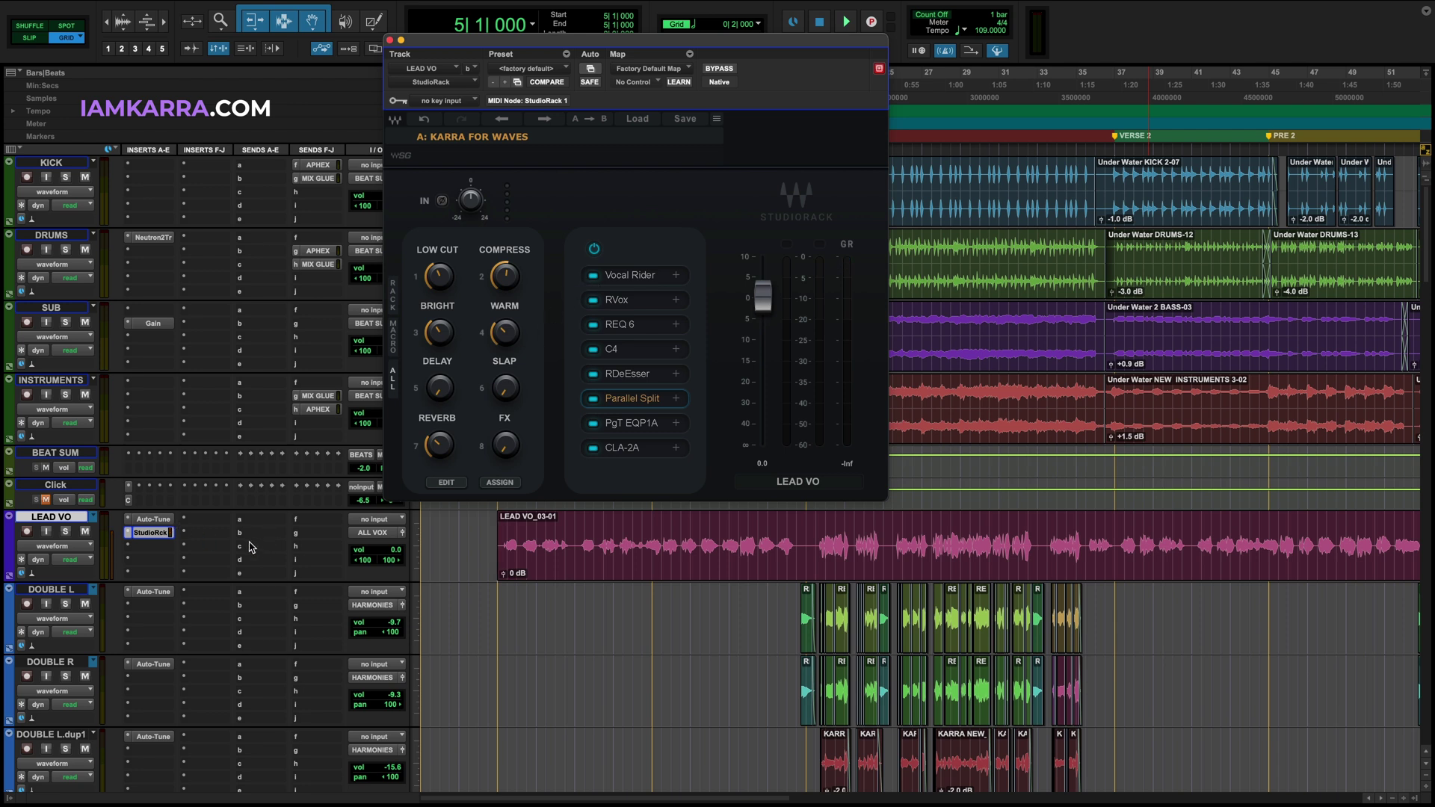
Step: Play the verse, lower the StudioRack output fader to -5.3, and compare the lead vocal with the rack bypassed and active
super+click(148, 534)
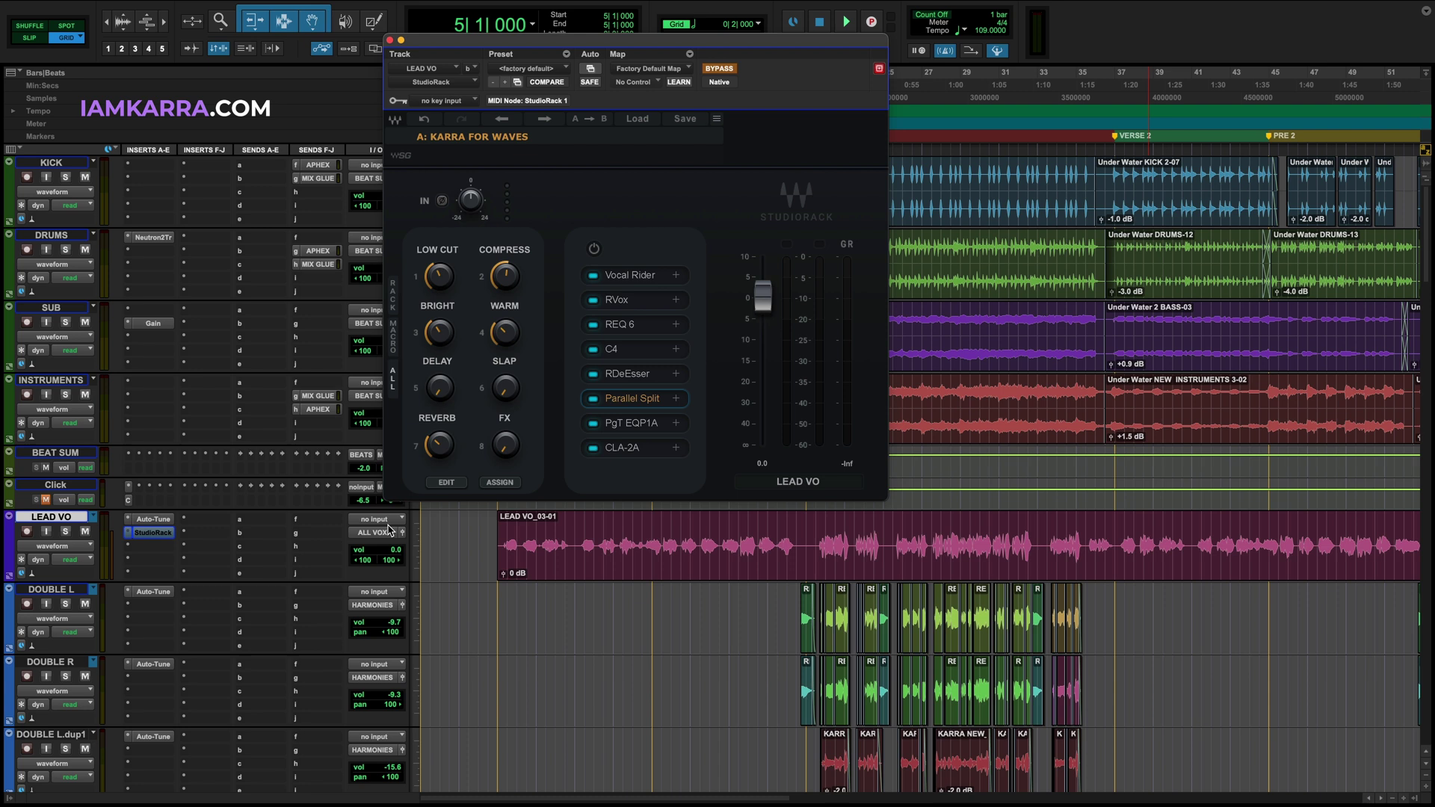
key(space)
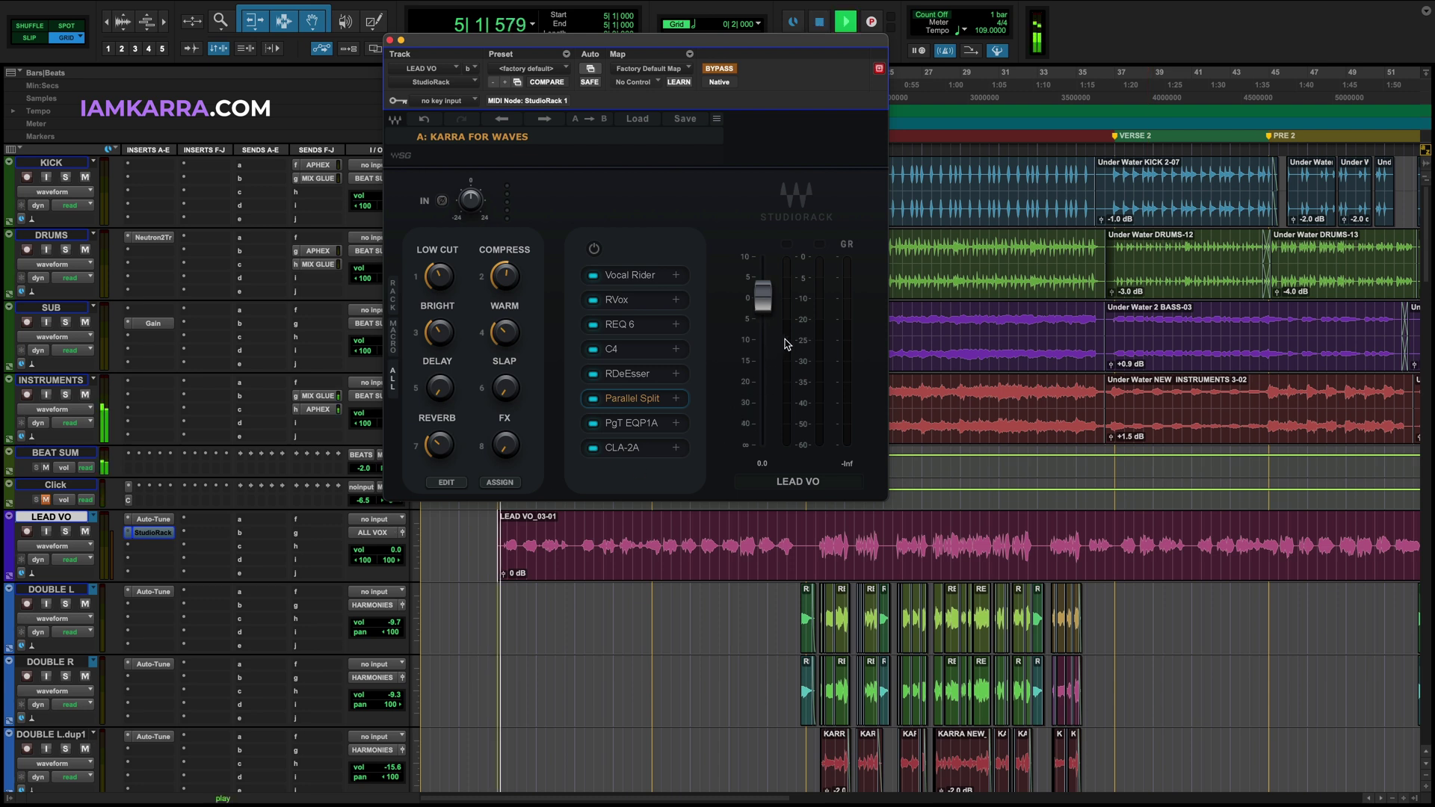
drag(770, 303, 770, 323)
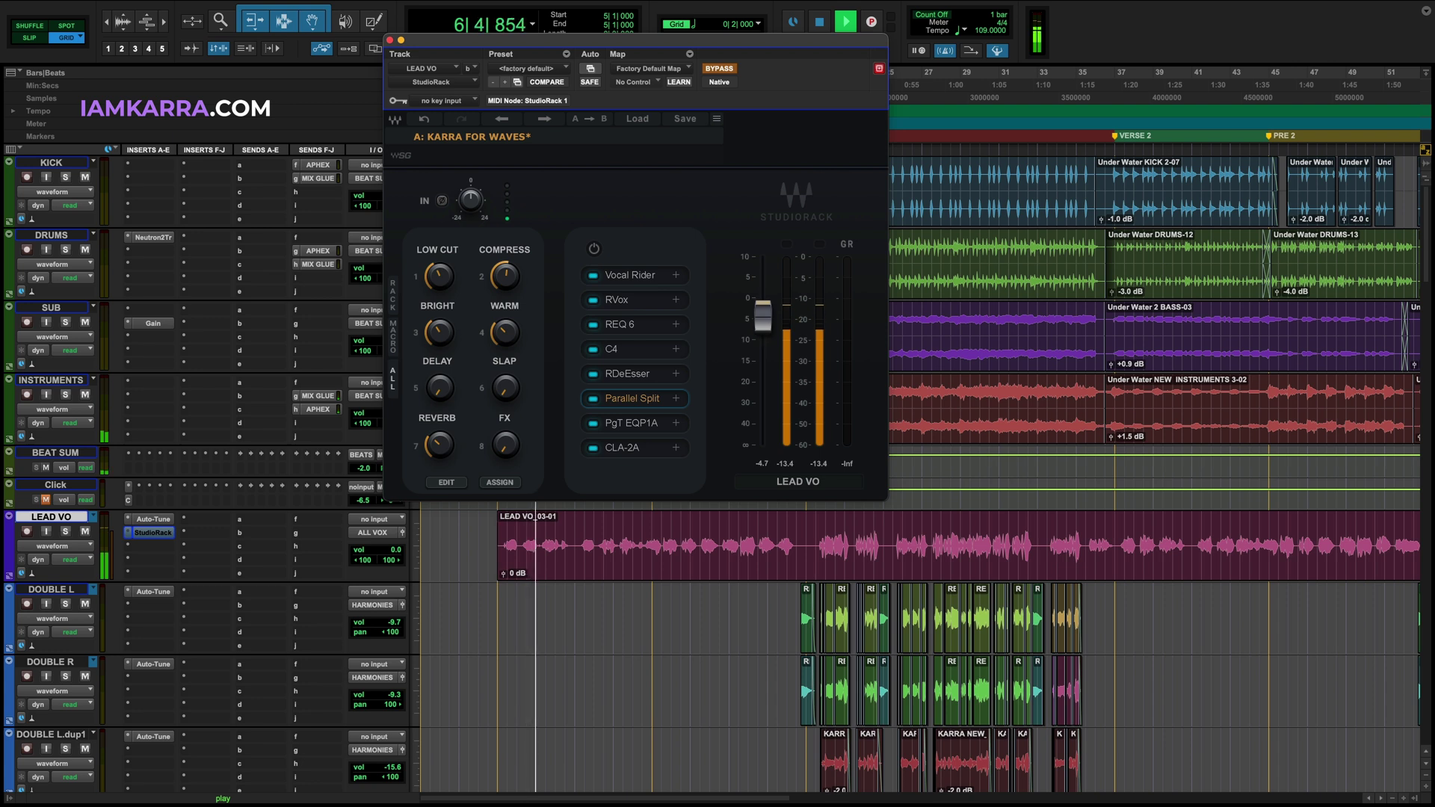
super+click(153, 532)
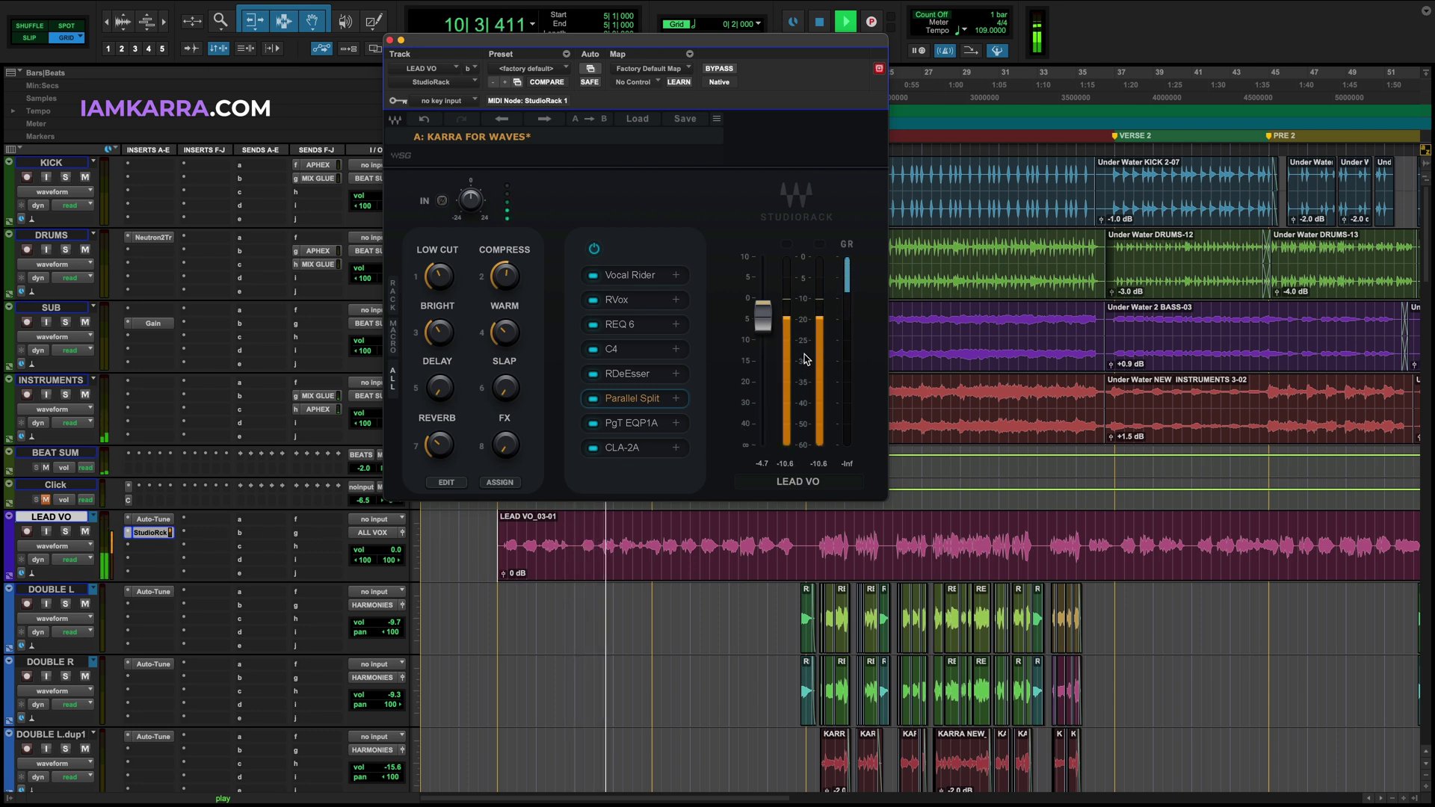
super+click(150, 533)
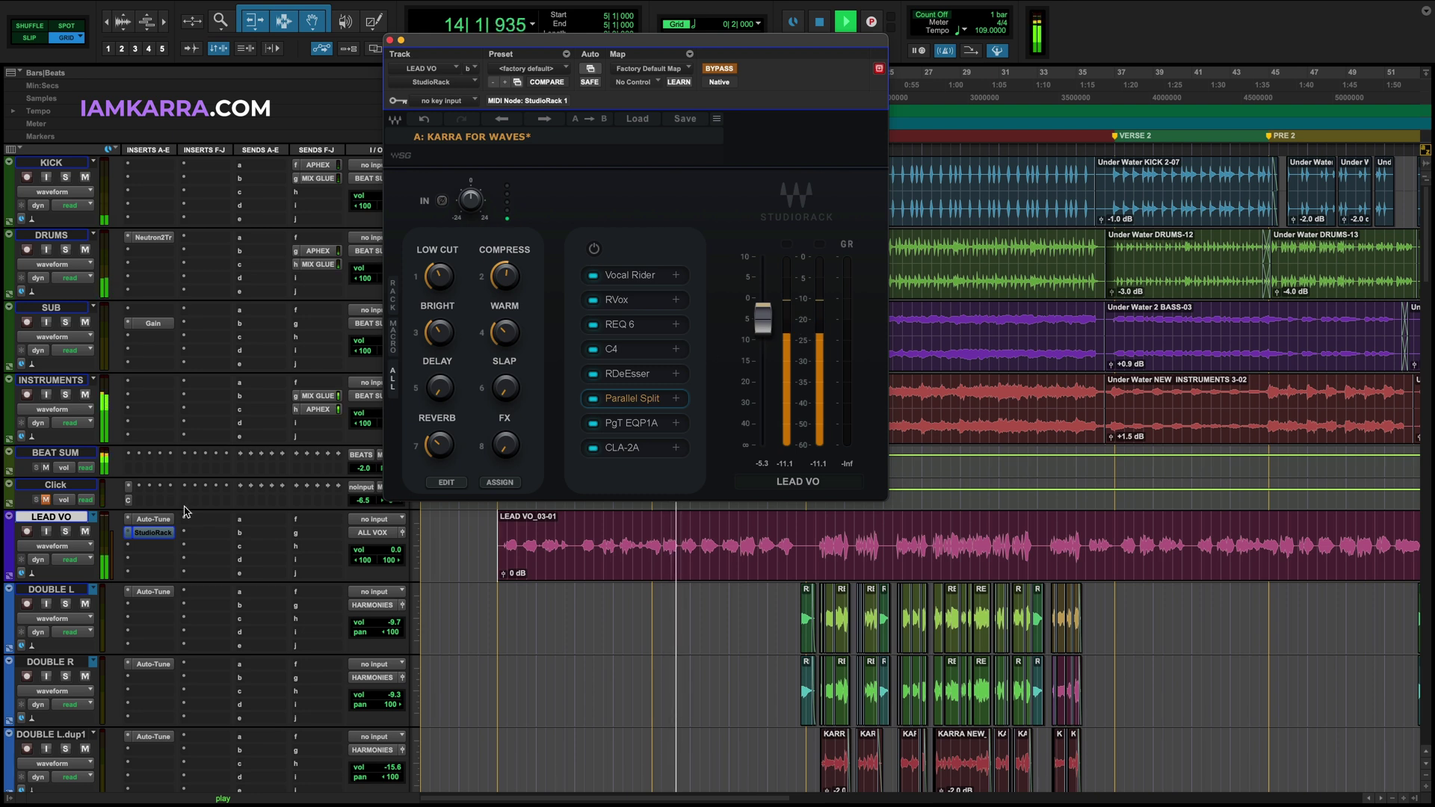
super+click(149, 533)
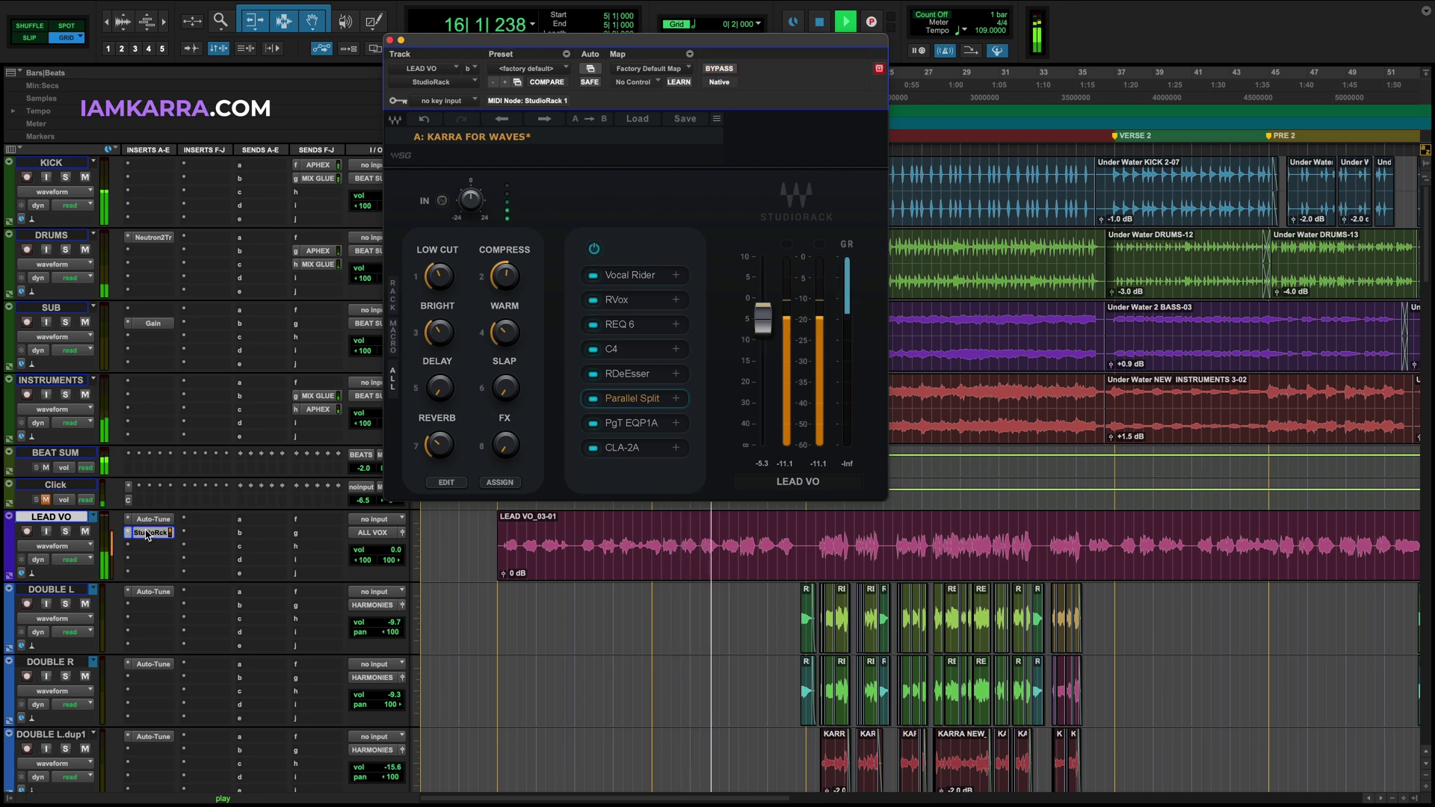
key(space)
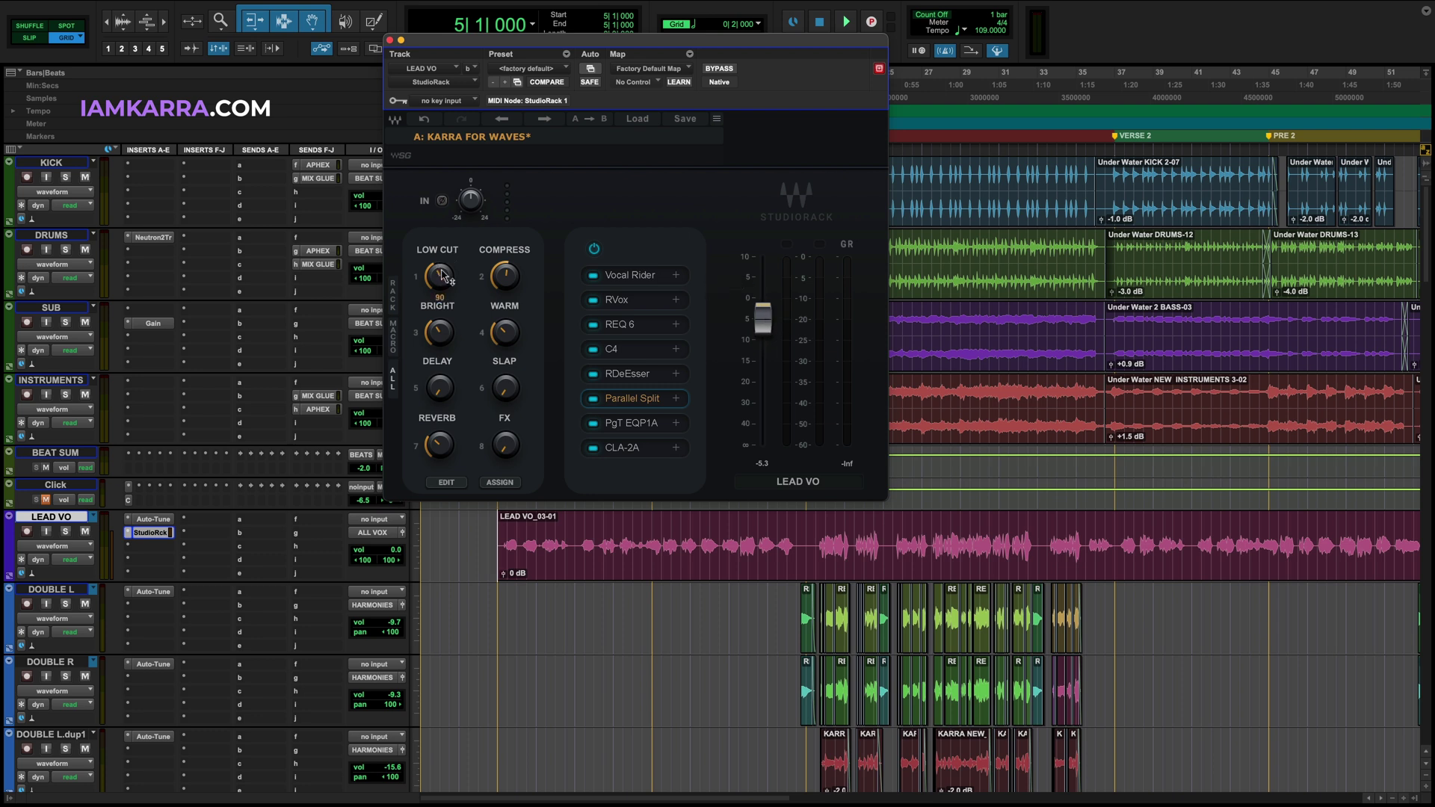
Step: Open REQ 6 from the rack, move its window clear of the macros, and set the Low Cut macro to 100
click(624, 327)
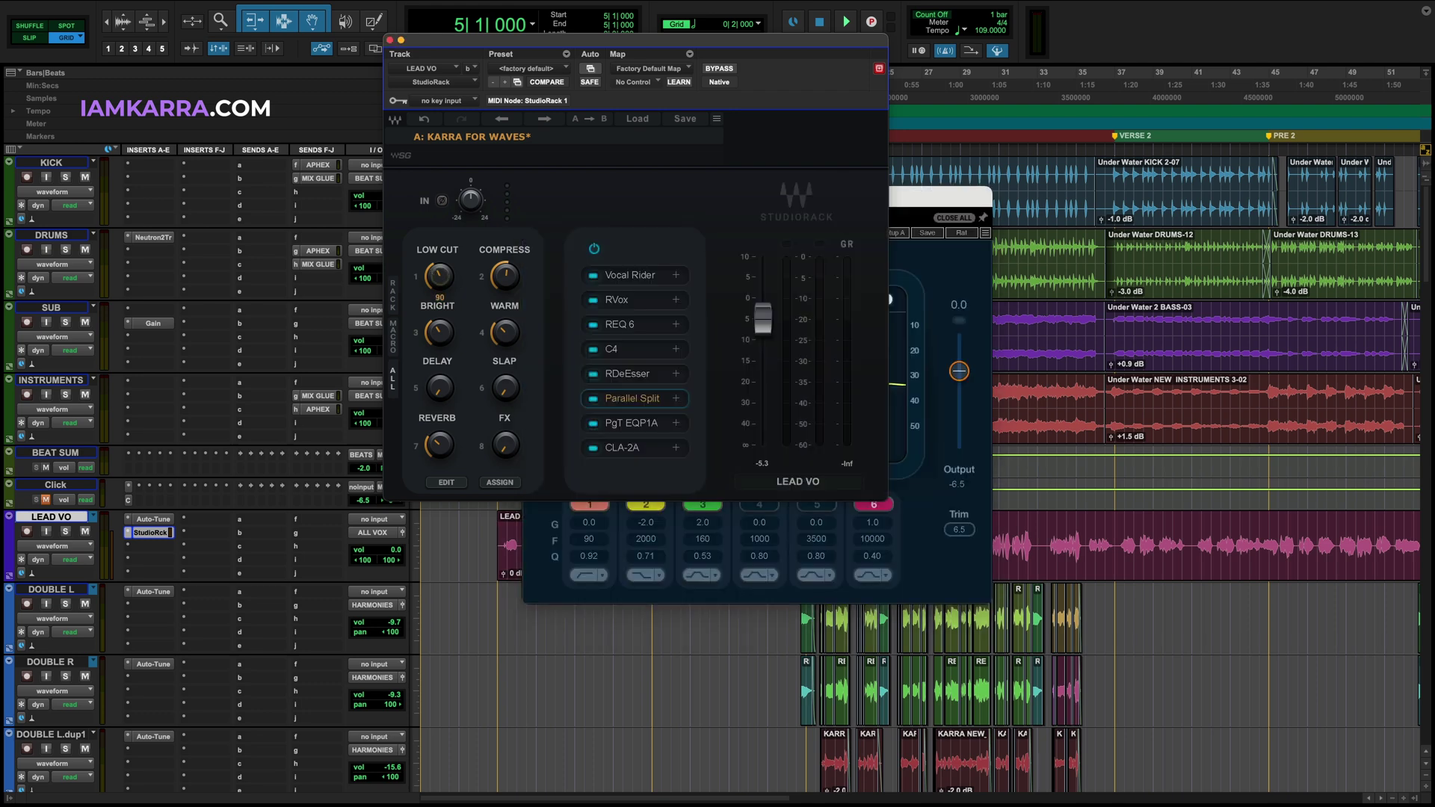
key(space)
drag(935, 196, 1271, 141)
mouse_move(439, 276)
mouse_down()
mouse_move(440, 198)
mouse_move(440, 287)
mouse_up()
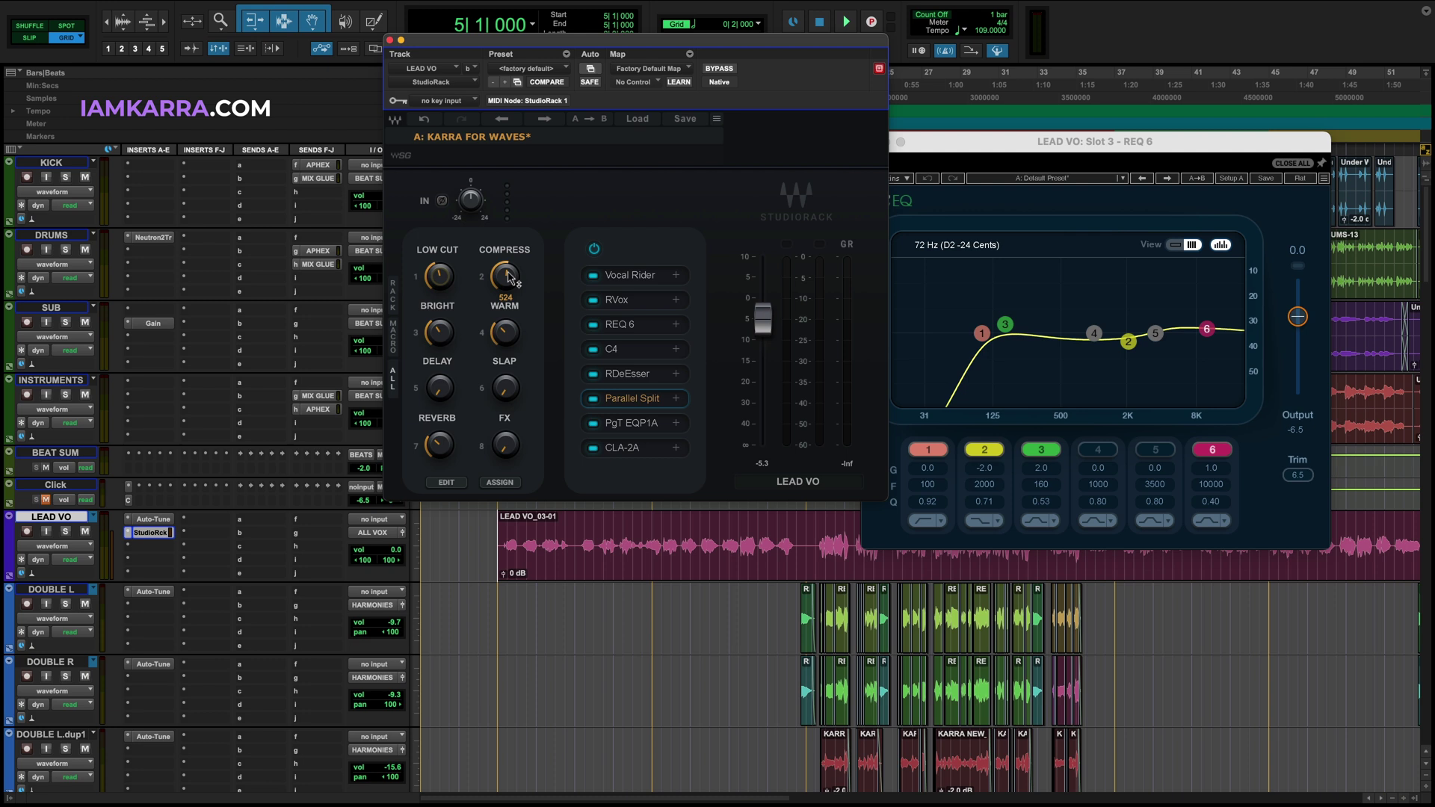
Step: Audition the Compress macro at 0 and 1000 during playback, and return it to 524
key(space)
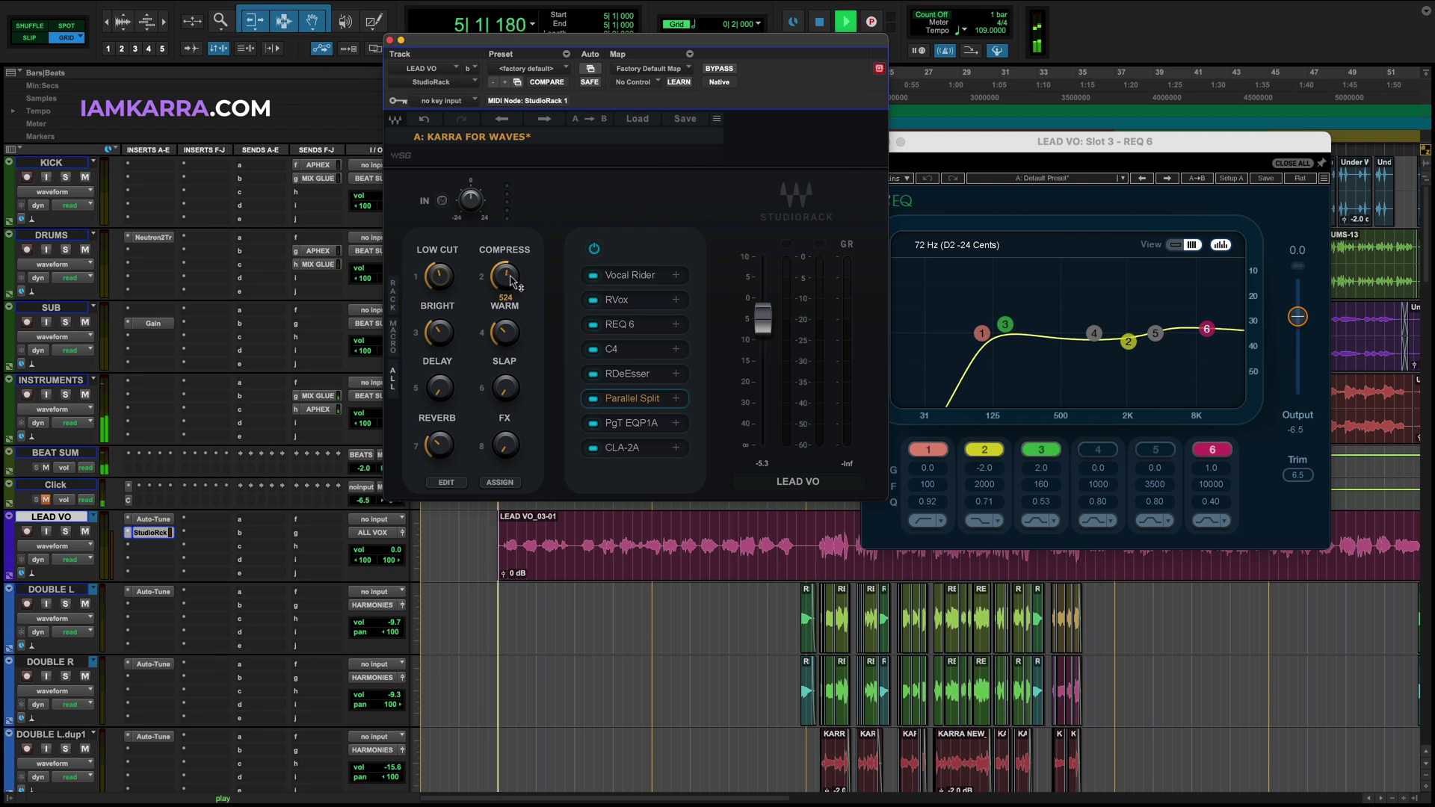
drag(510, 281, 510, 356)
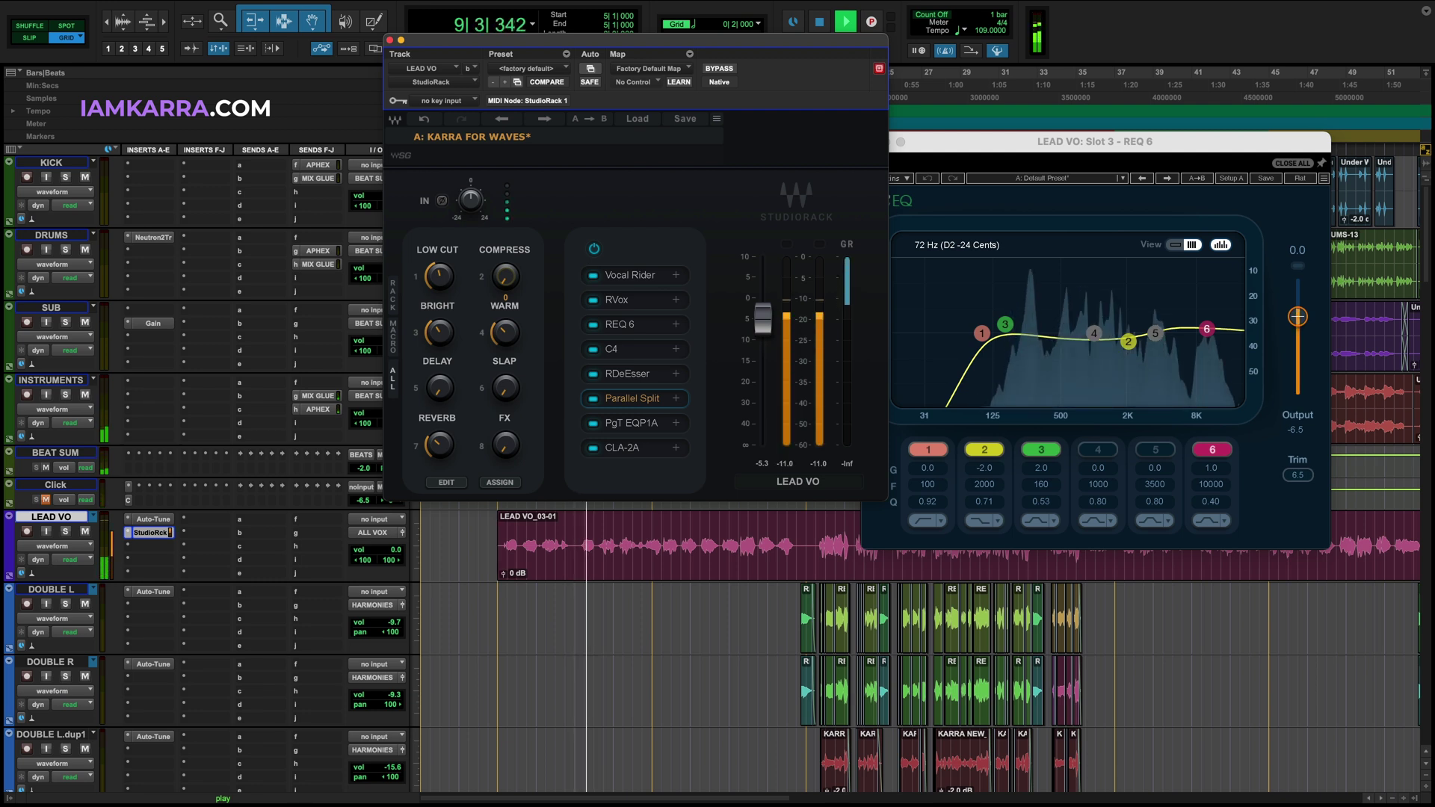
drag(506, 276, 506, 135)
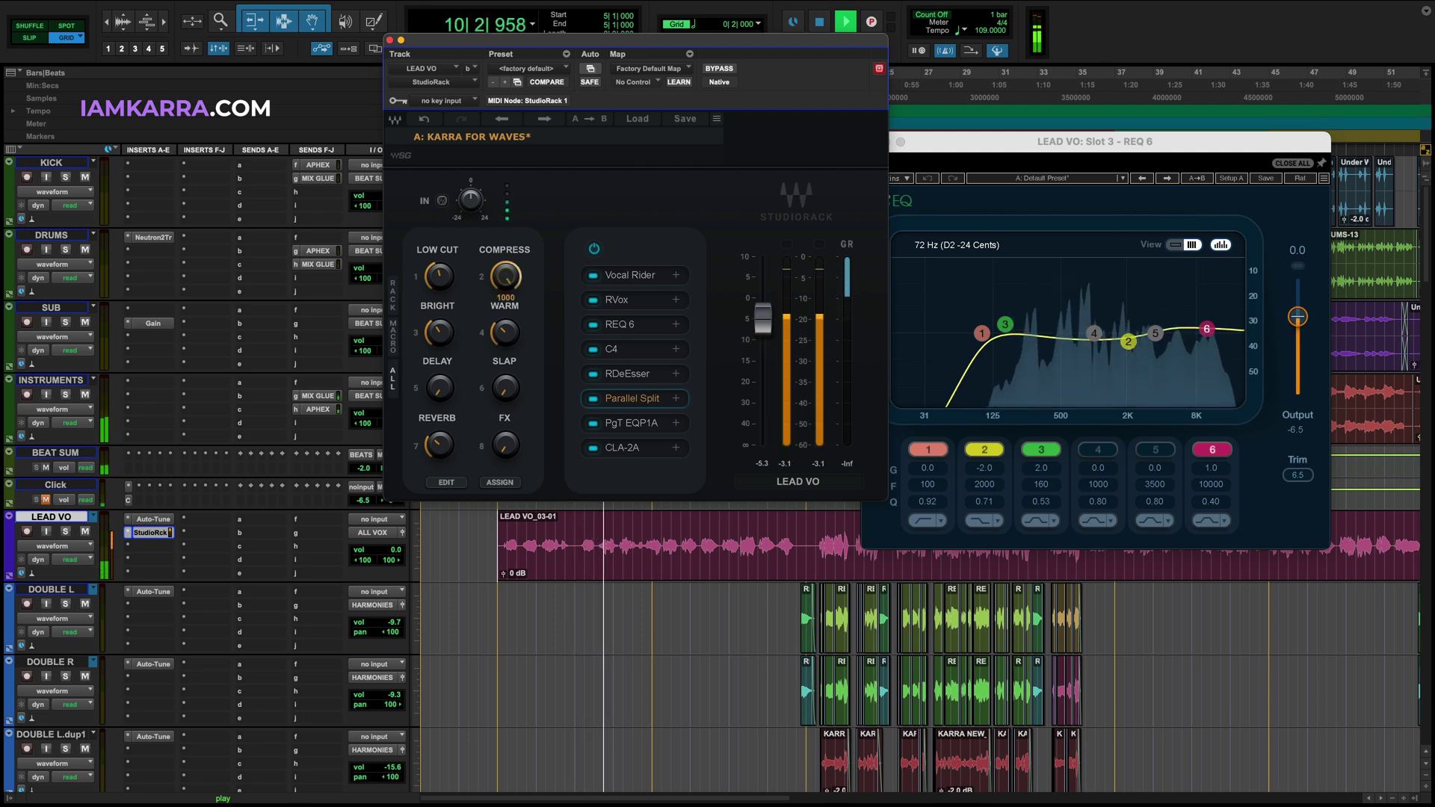
drag(506, 276, 506, 341)
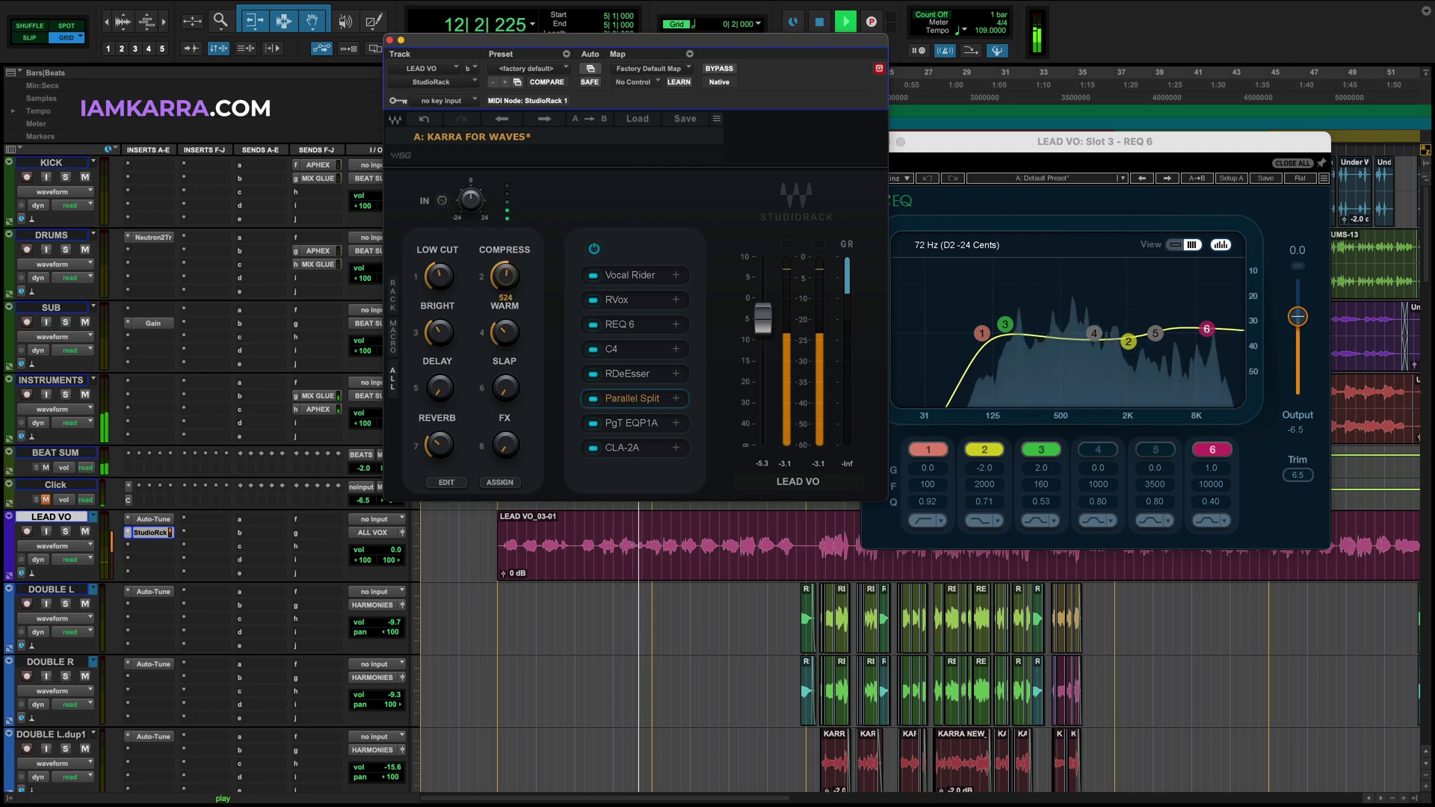
key(space)
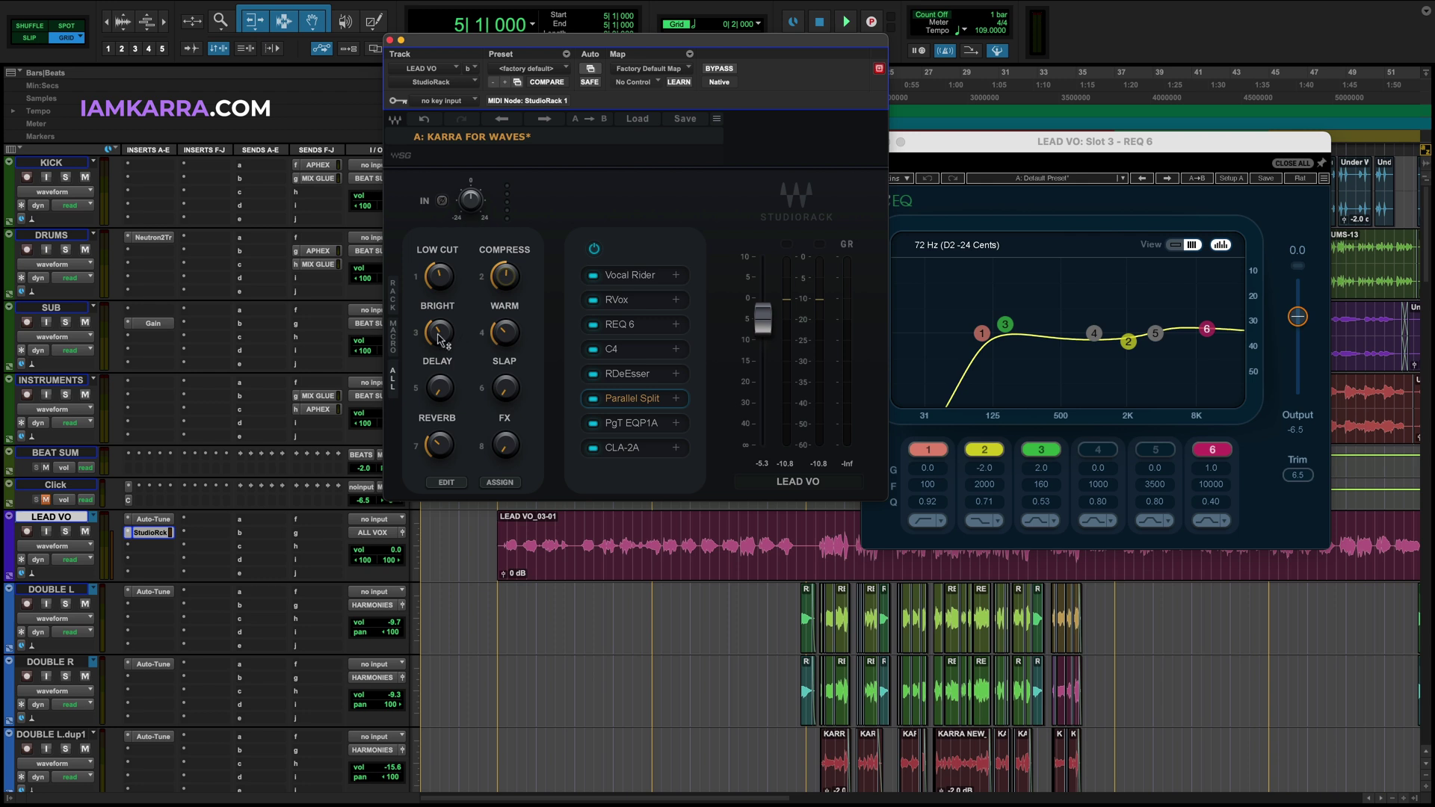
Step: Audition the Bright macro up to 7.4 during playback, and readjust it to a low setting
drag(446, 338, 446, 332)
key(space)
drag(444, 338, 444, 295)
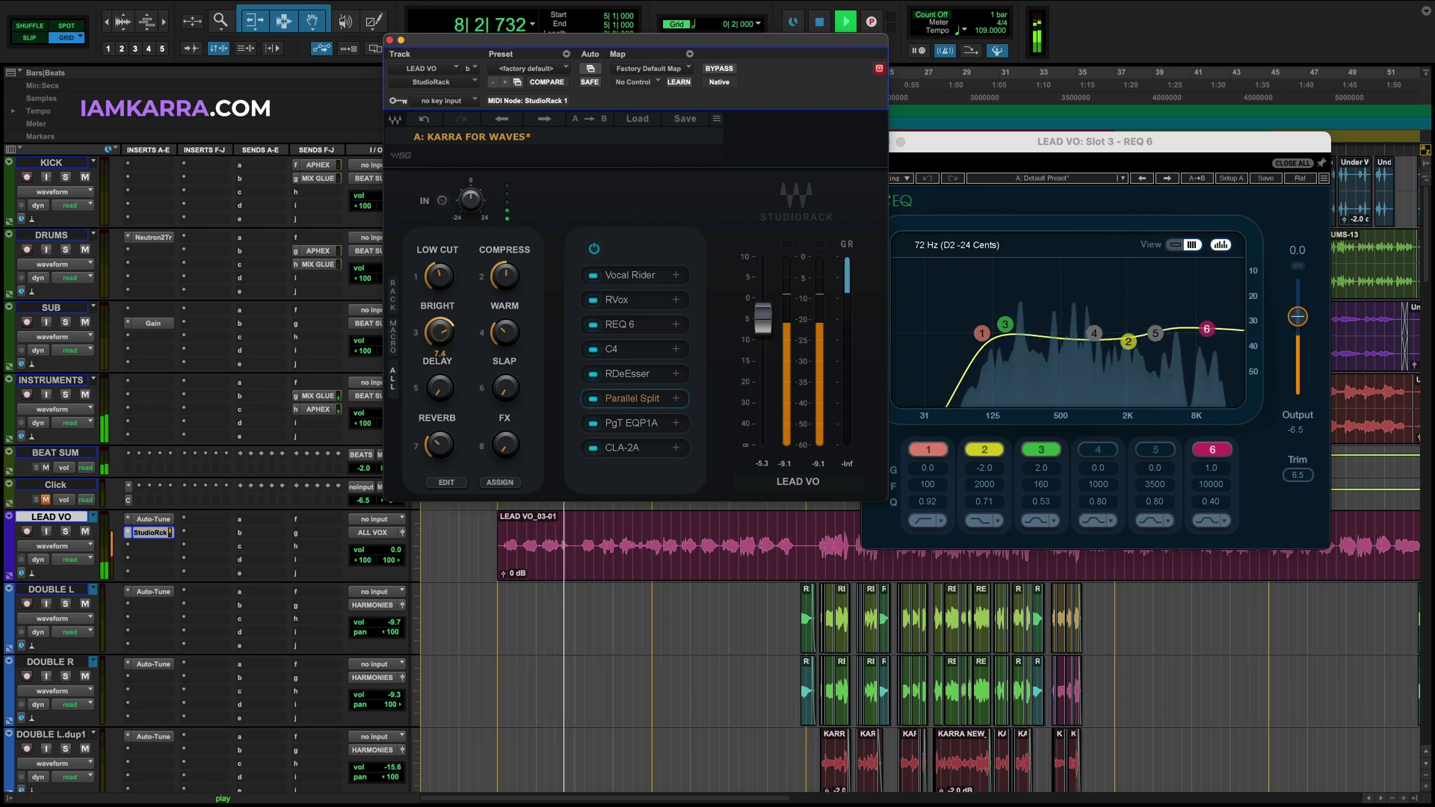
key(space)
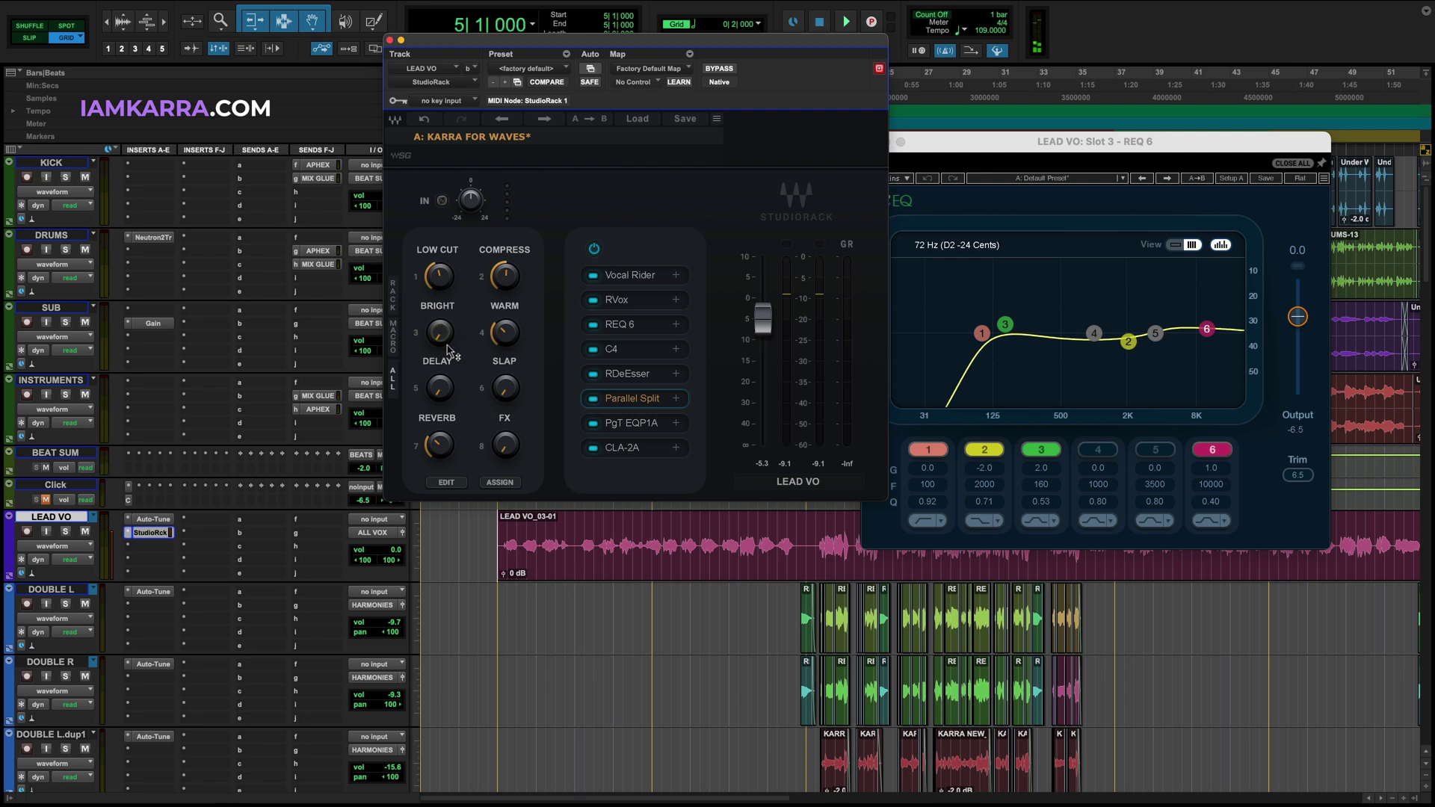
click(575, 539)
click(584, 533)
drag(446, 340, 445, 336)
Step: Play the lead vocal from bar 9 and raise the Warm macro slightly
click(574, 531)
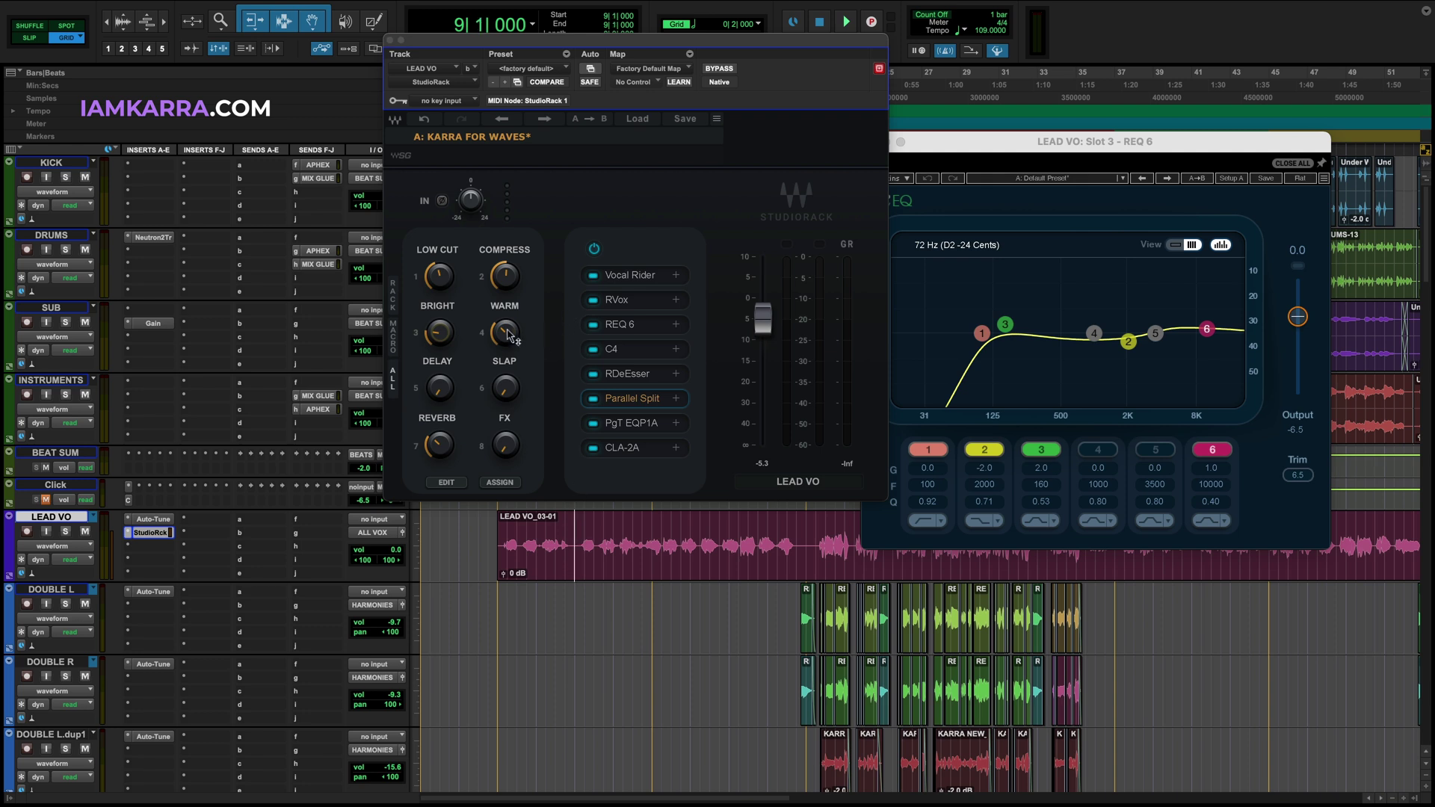
key(space)
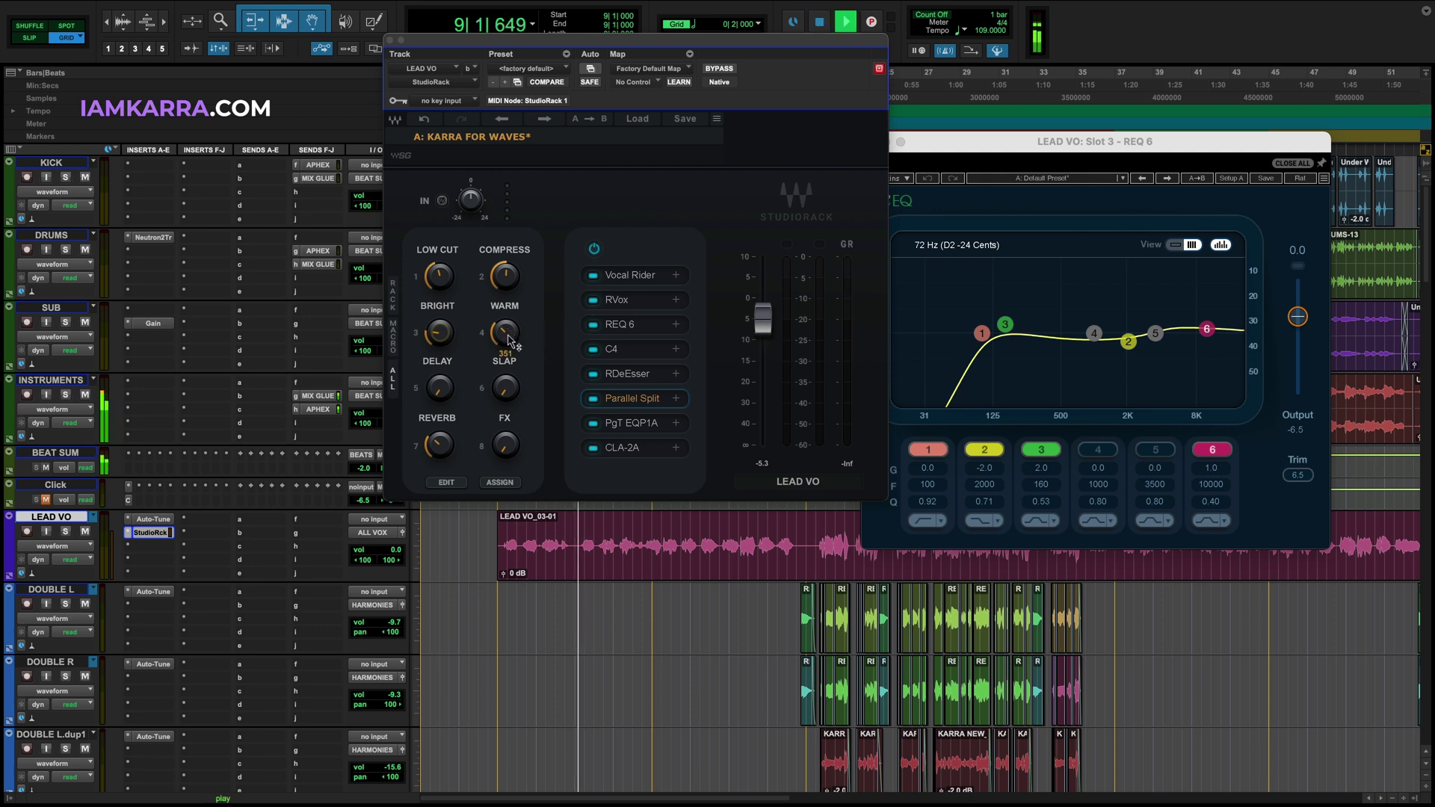
mouse_move(509, 333)
mouse_down()
mouse_move(509, 231)
mouse_move(509, 388)
mouse_move(512, 288)
mouse_move(511, 326)
mouse_up()
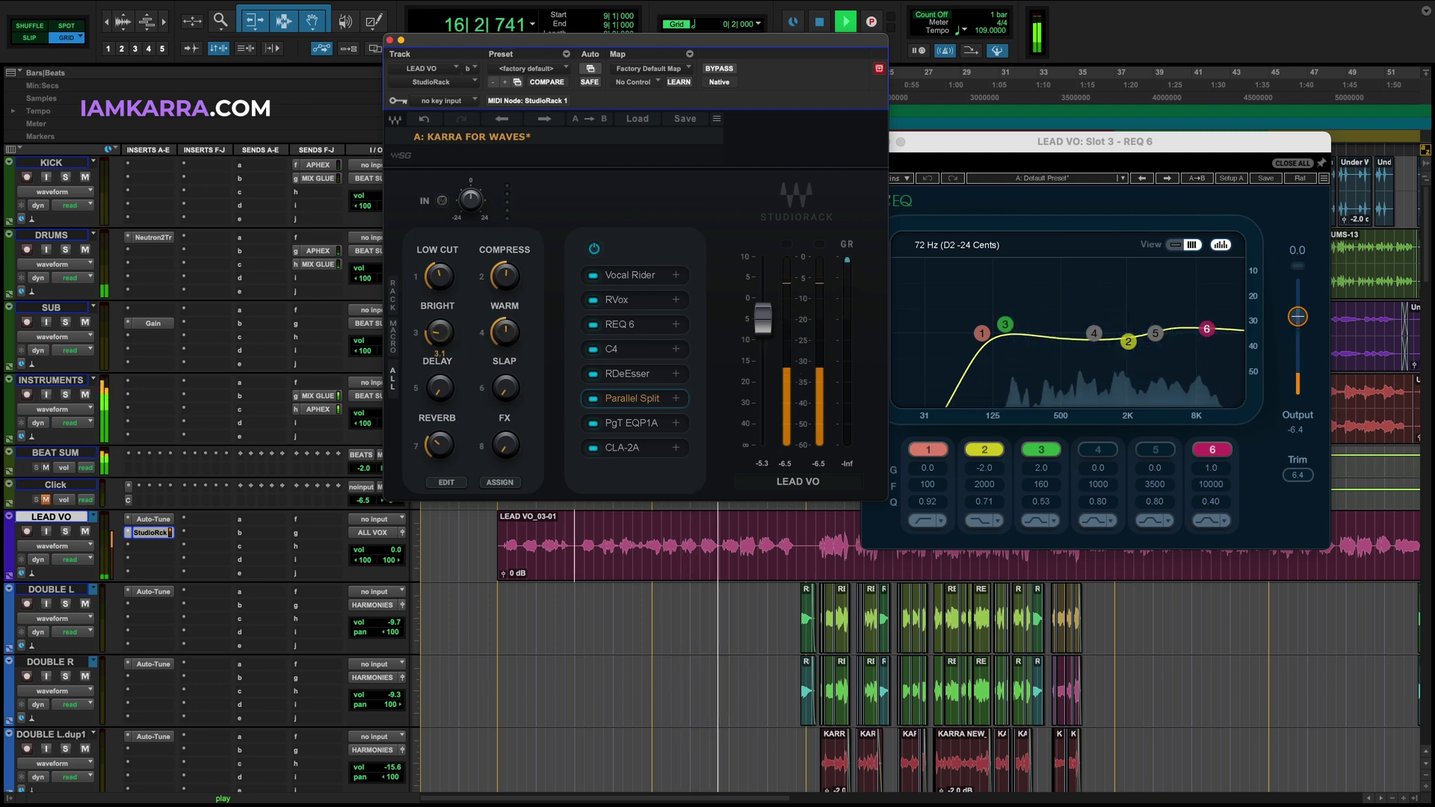
key(space)
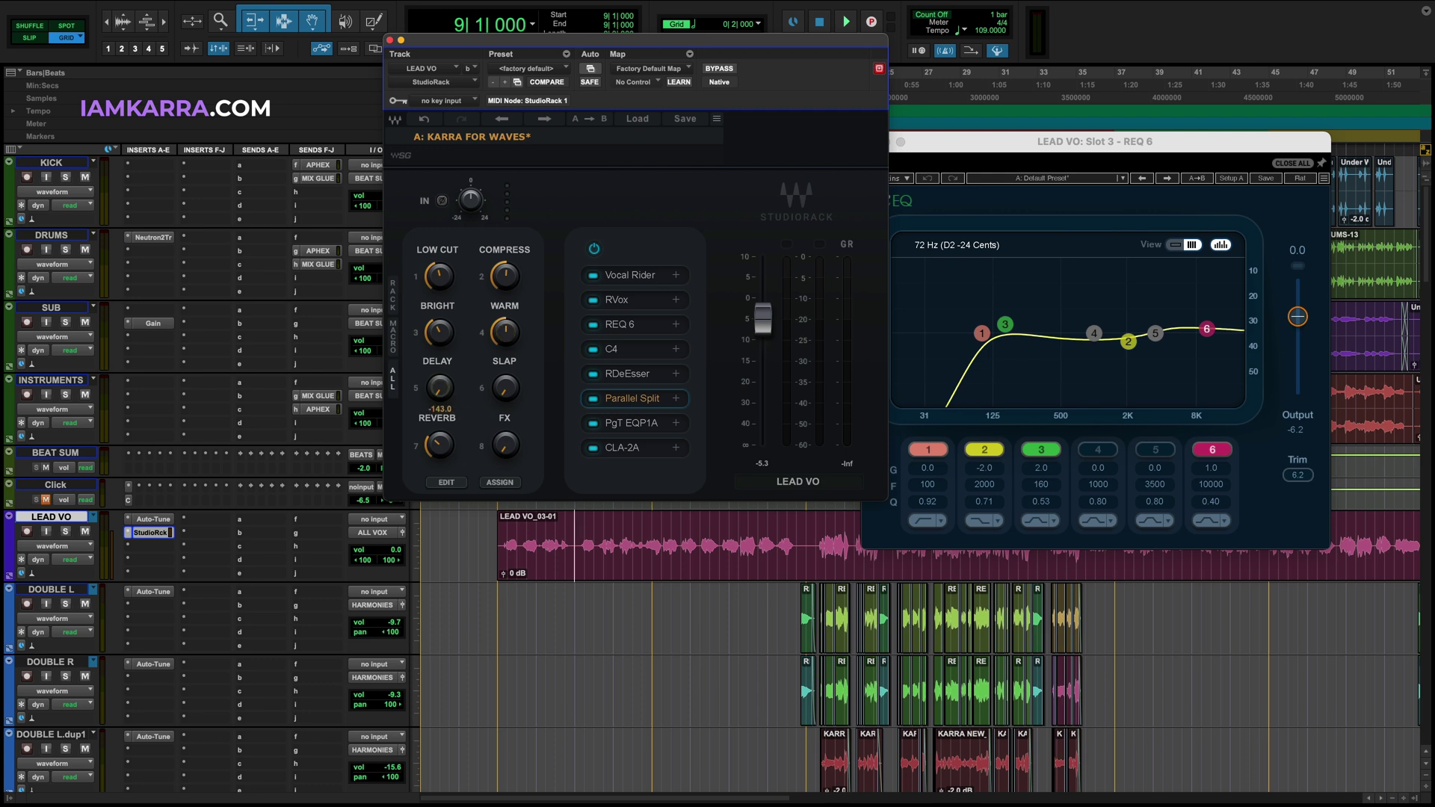
Step: Play from the start of Verse 1 with the Parallel Split chains expanded, and raise the Delay macro to -18.8
click(509, 526)
key(space)
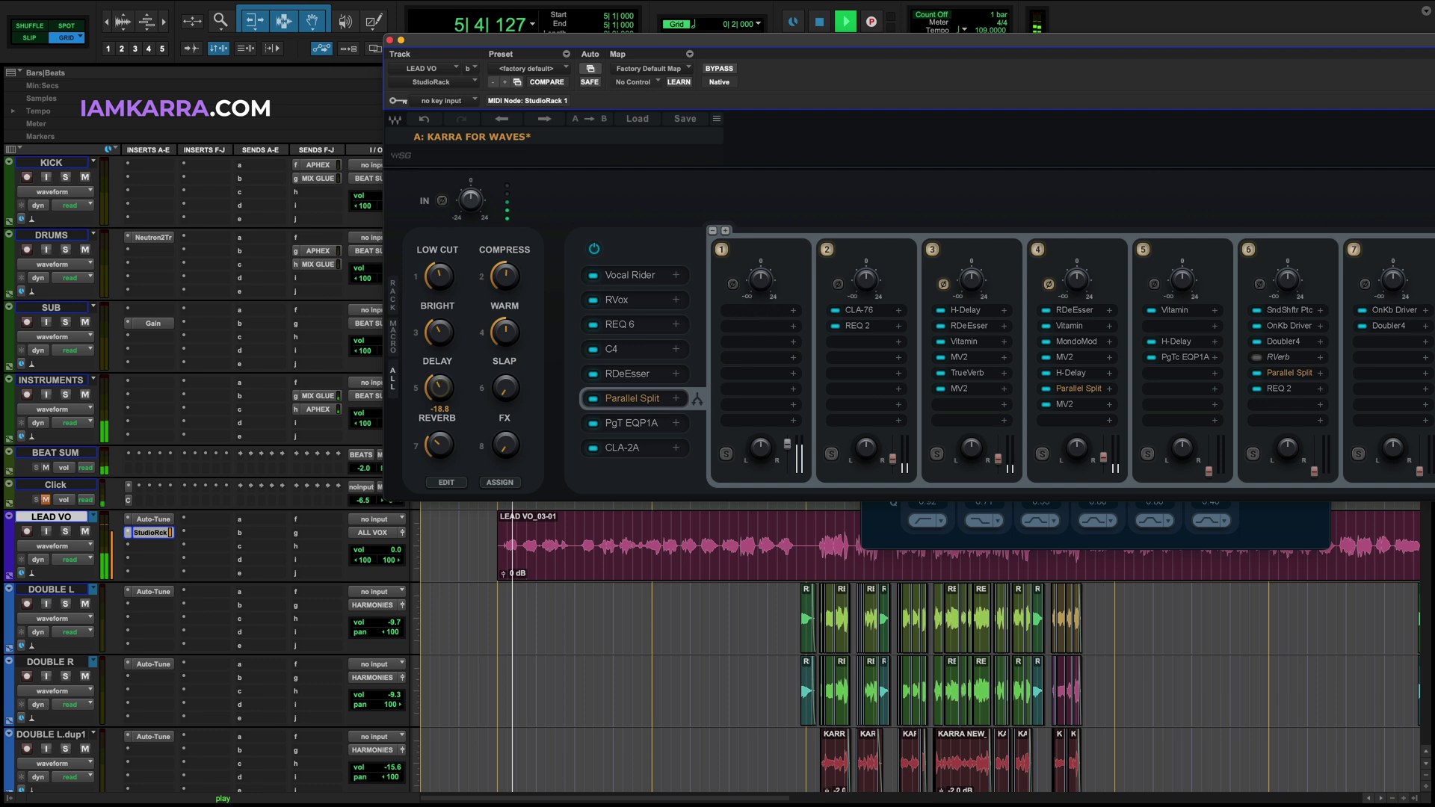
key(space)
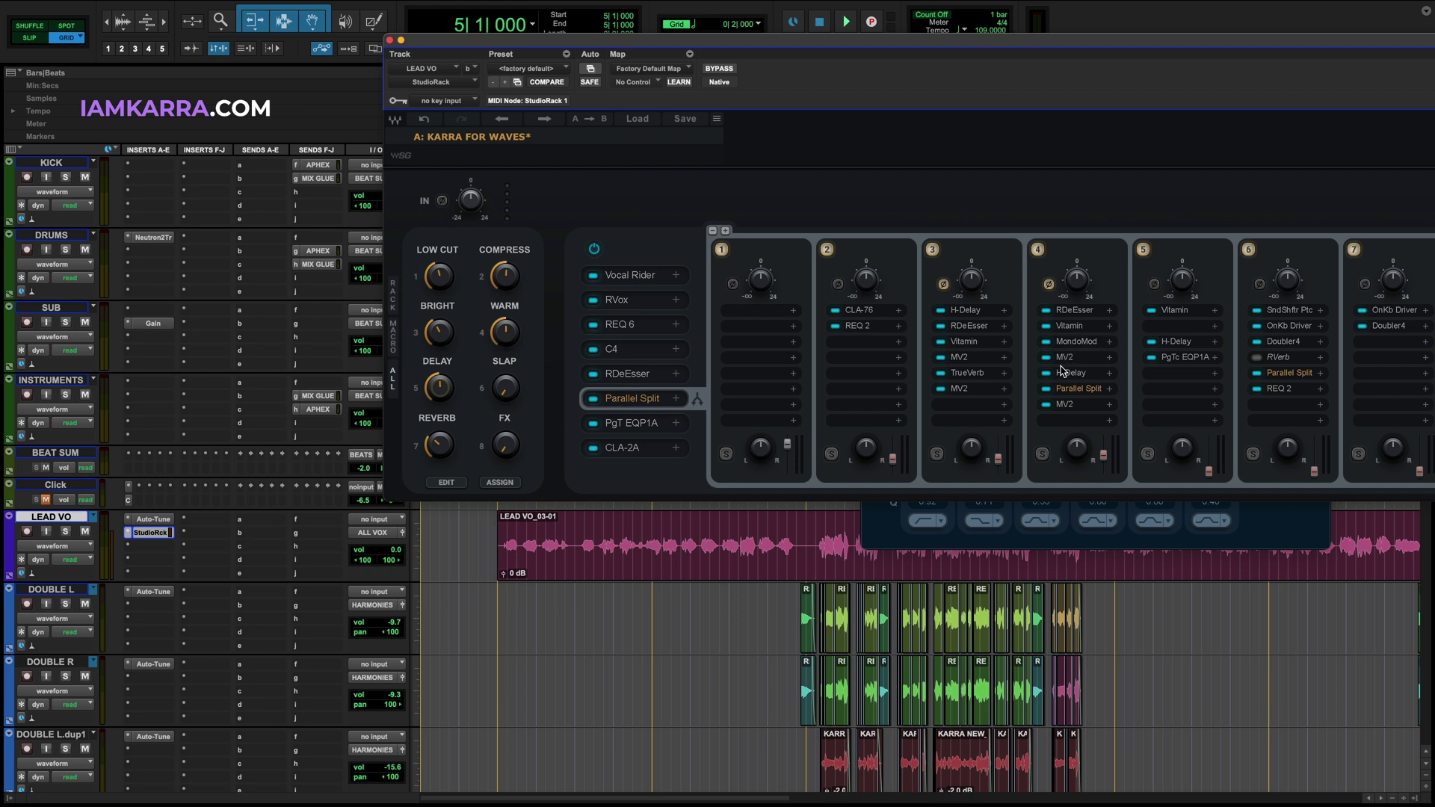
Step: Open the H-Delay in the fourth parallel chain to inspect its settings, close it, and turn the Delay macro fully down
click(1068, 374)
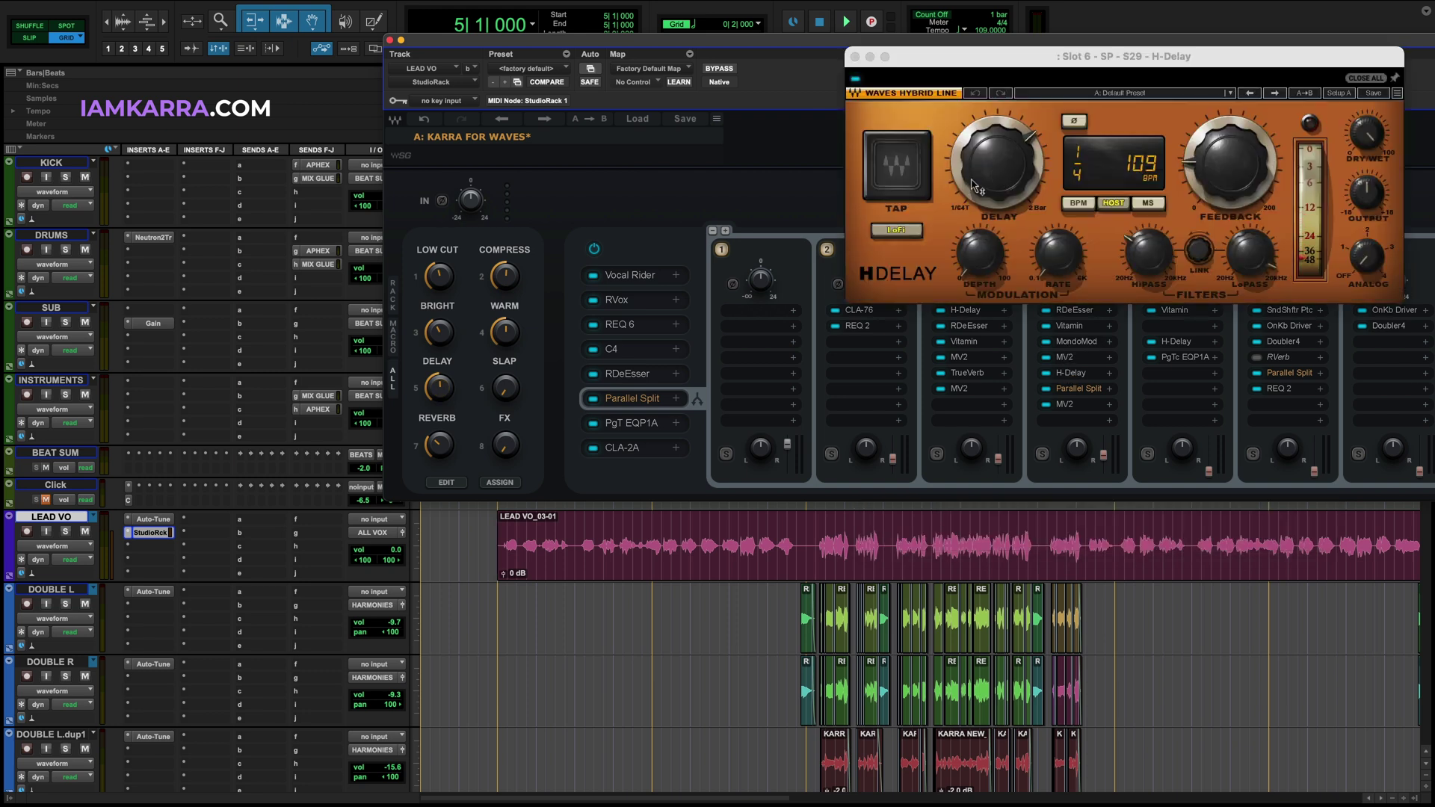
click(1075, 122)
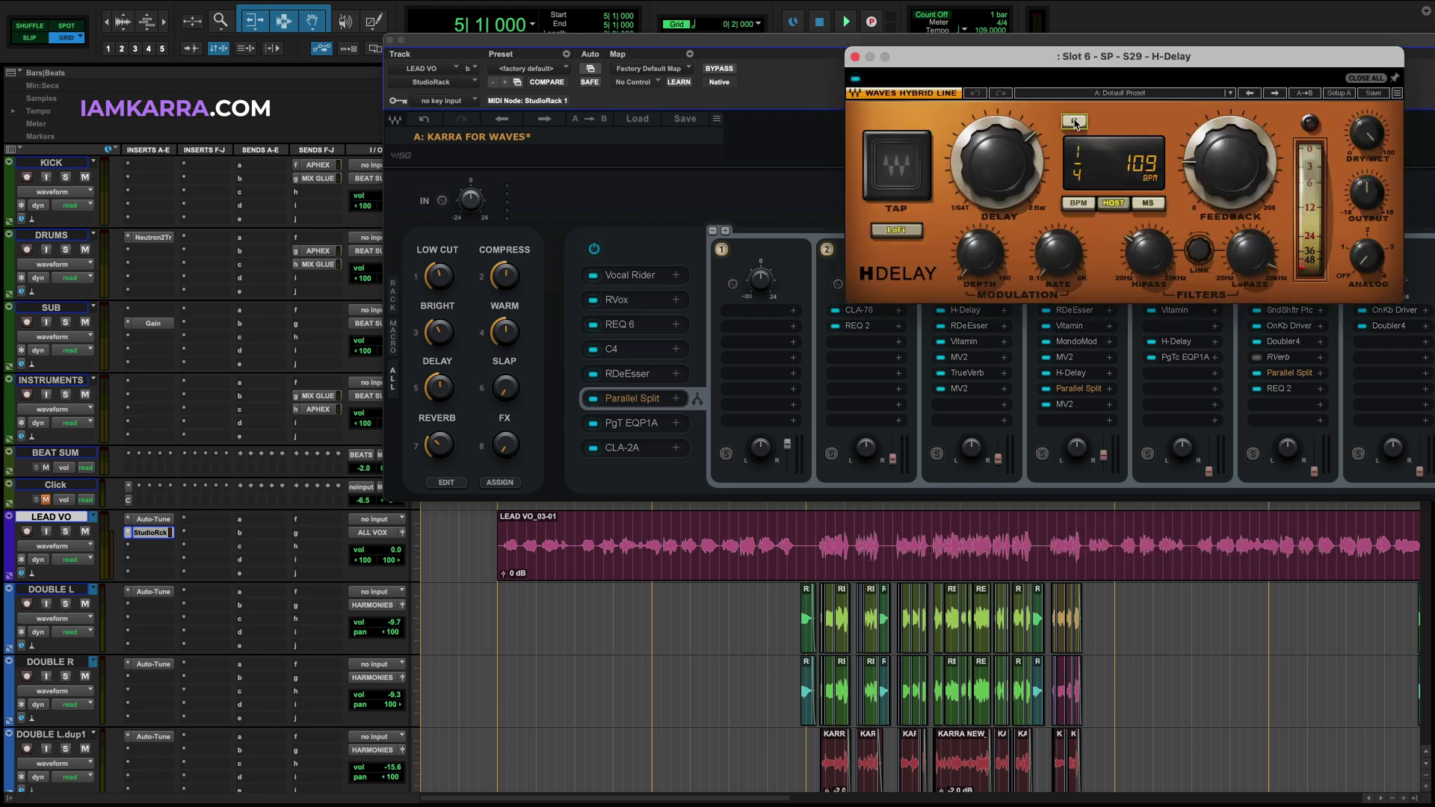
drag(440, 388, 439, 441)
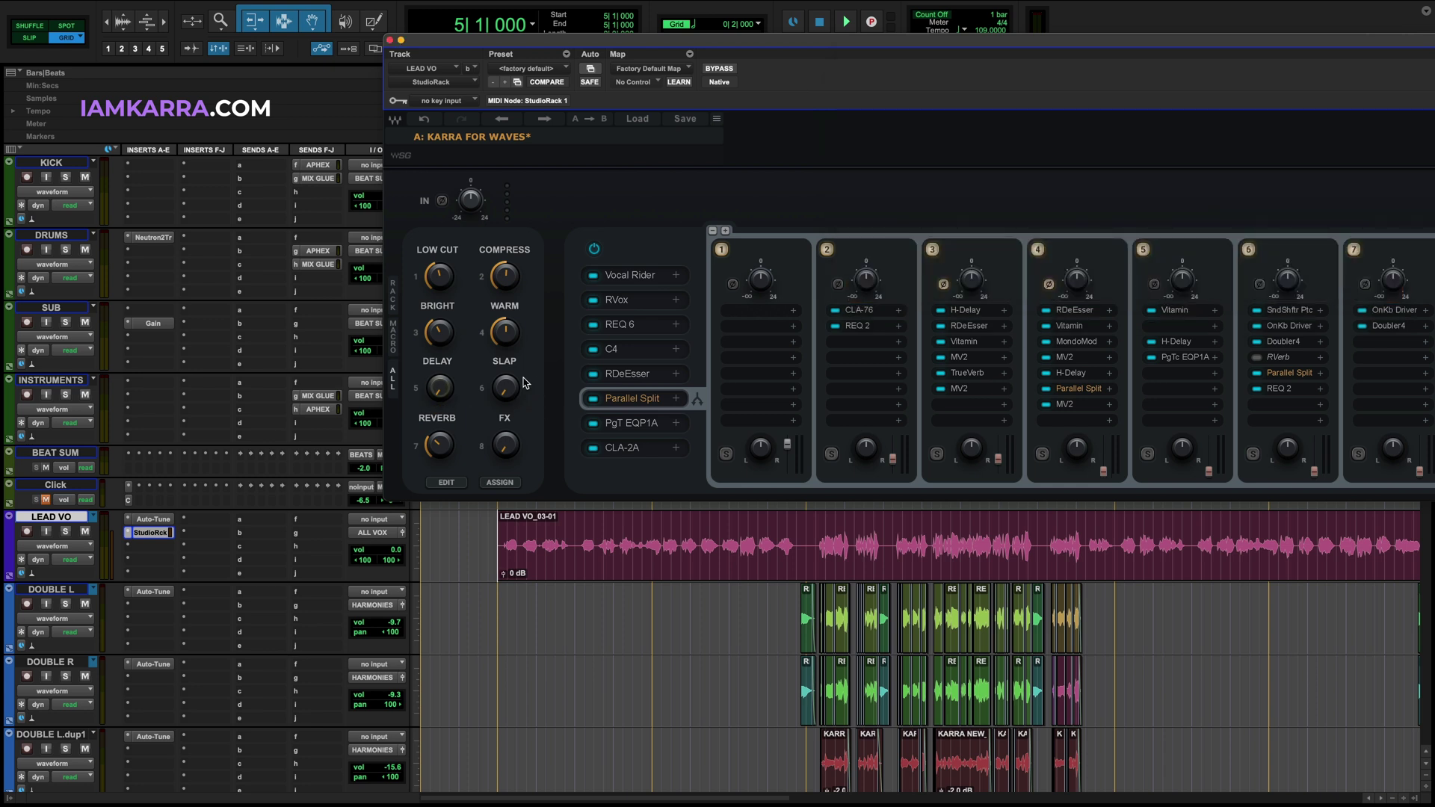
Step: Audition different amounts of the Slap macro while playing the verse, and set it to -13.0
key(space)
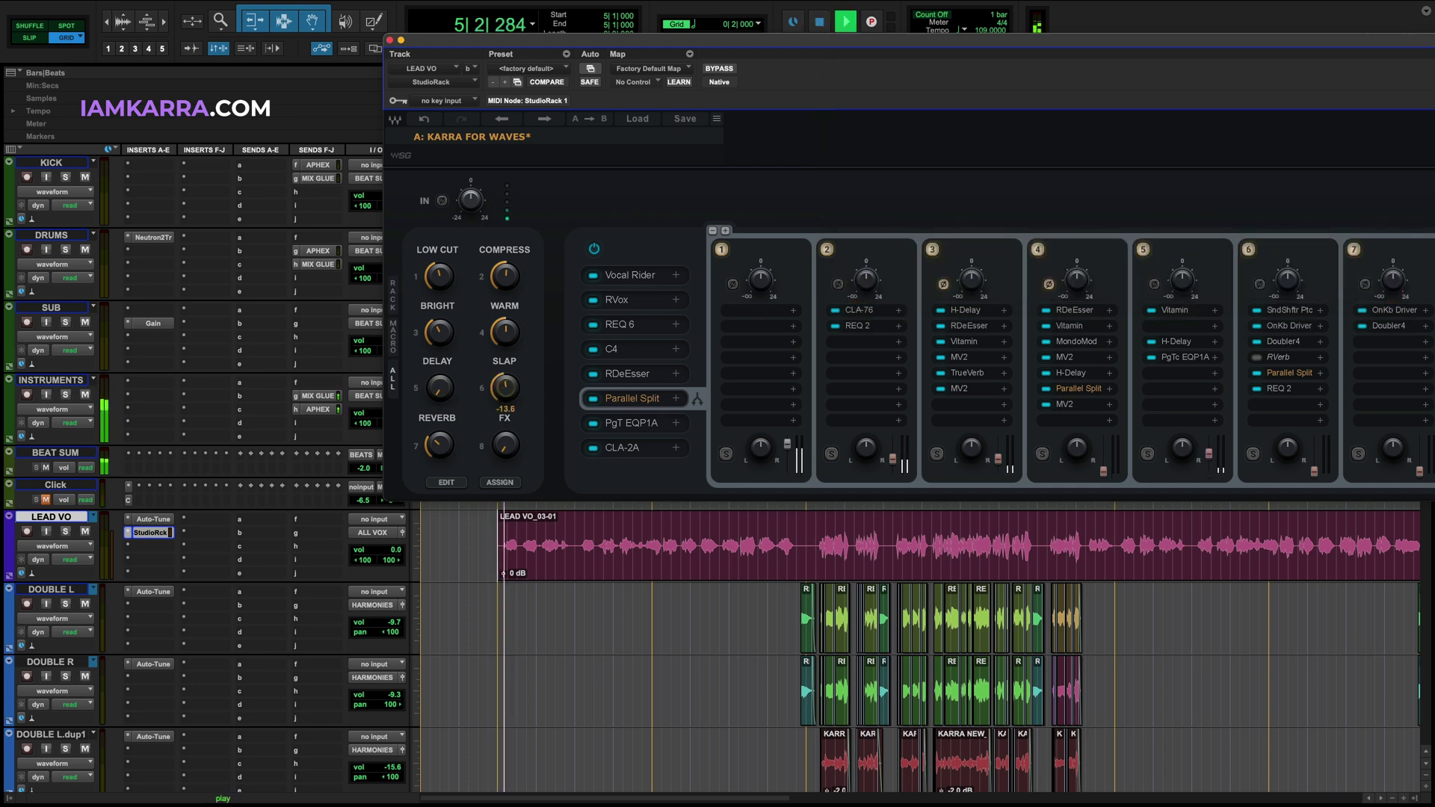
drag(506, 388, 506, 362)
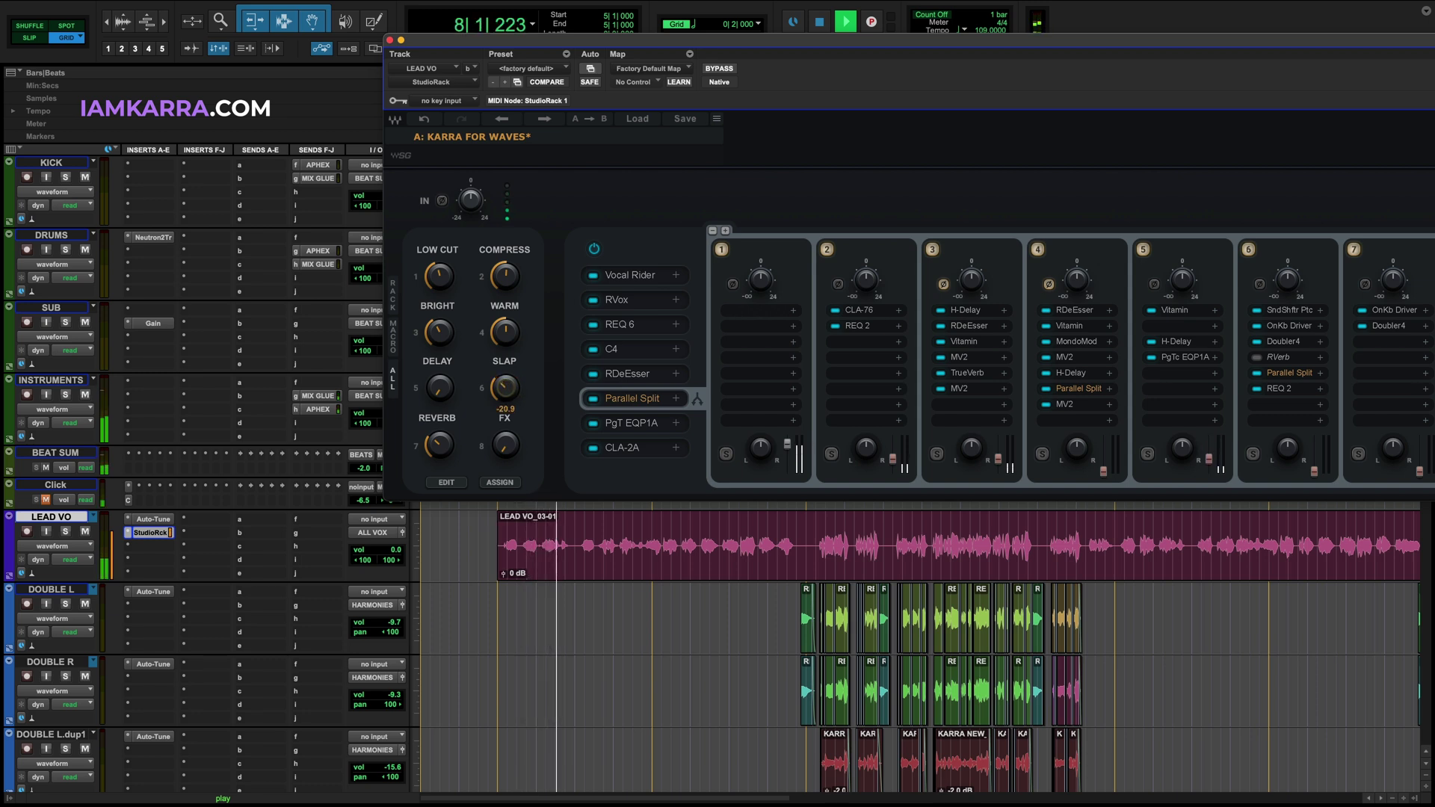
key(space)
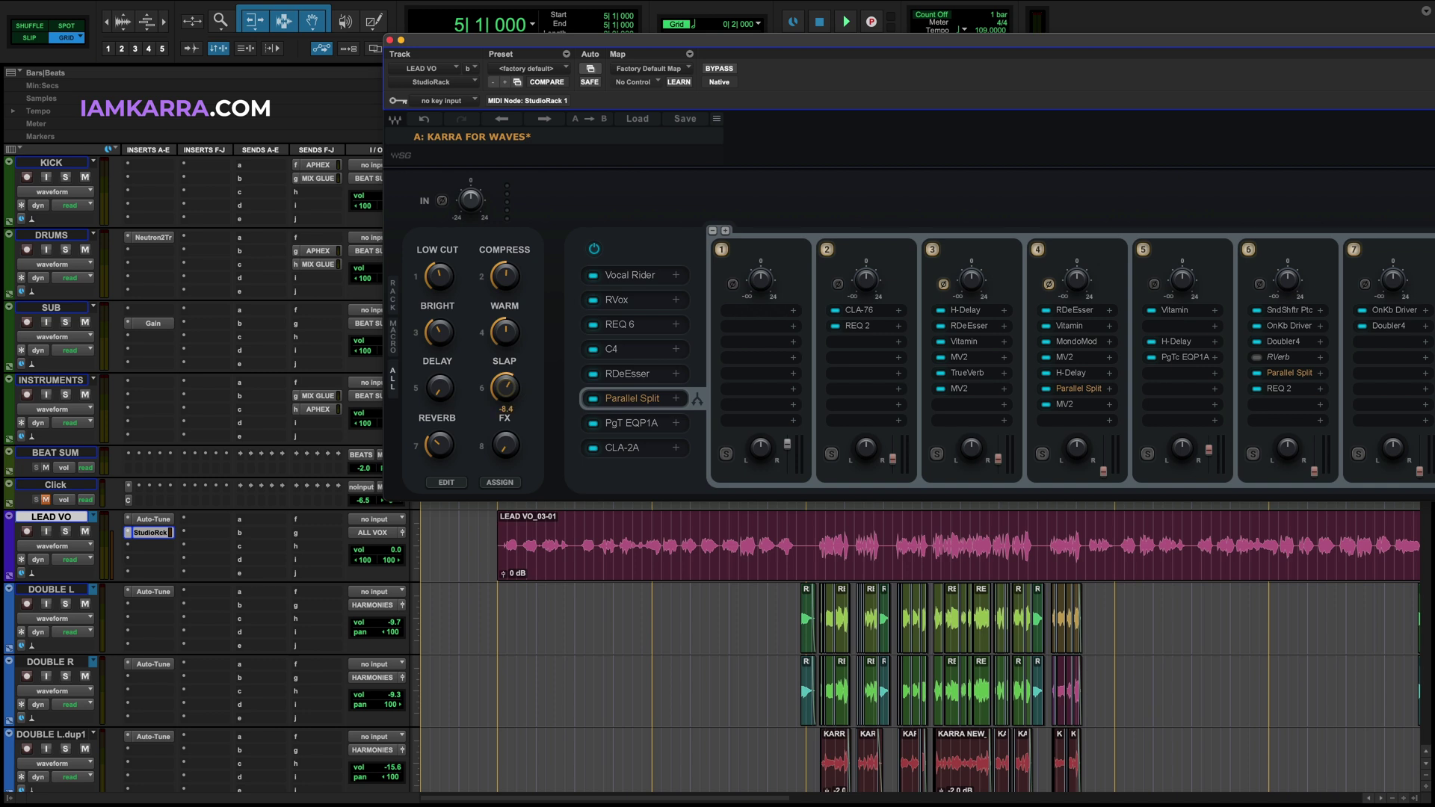
key(space)
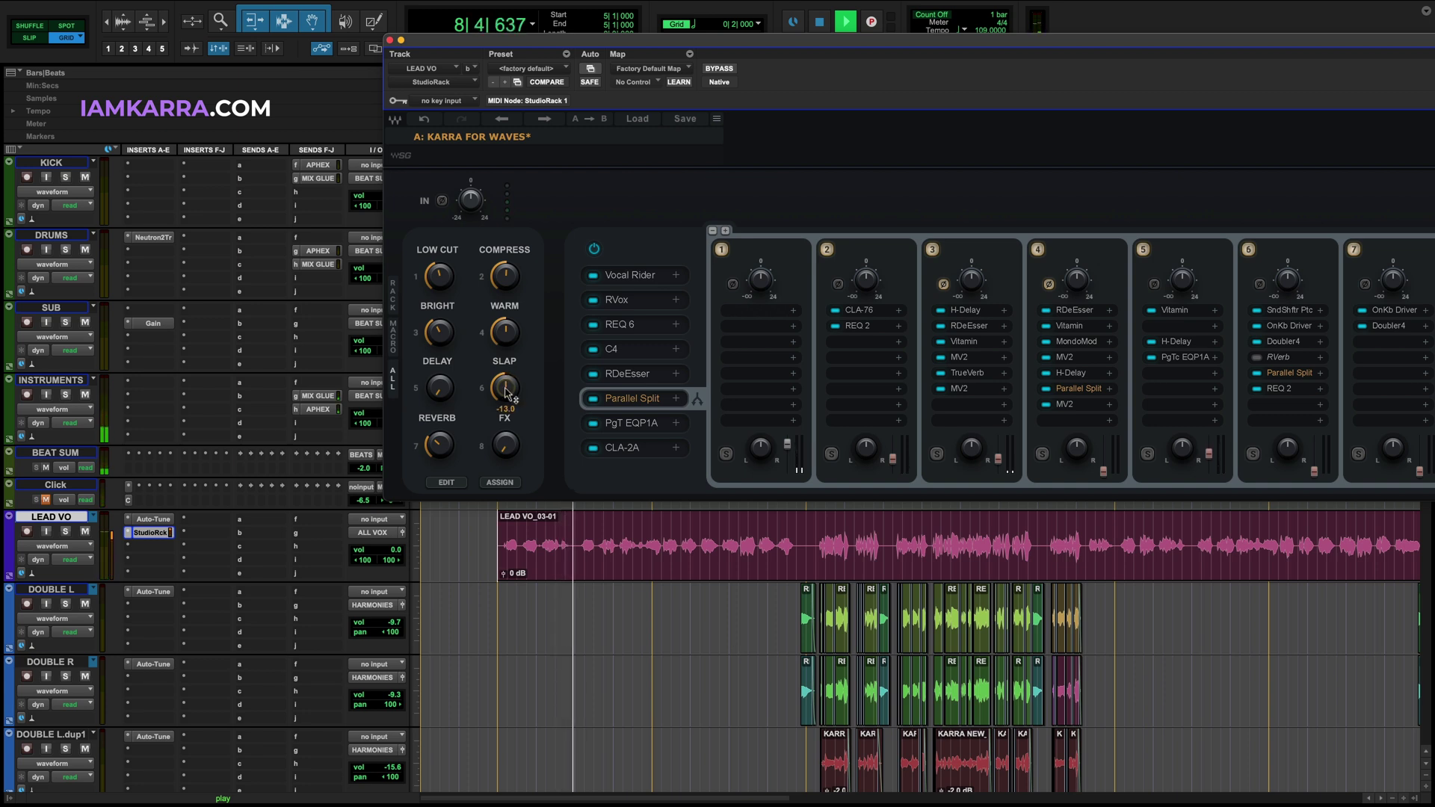
Step: Play the lead vocal from bar 13, audition different amounts of the Reverb macro, and set it to -16.2
key(space)
key(space)
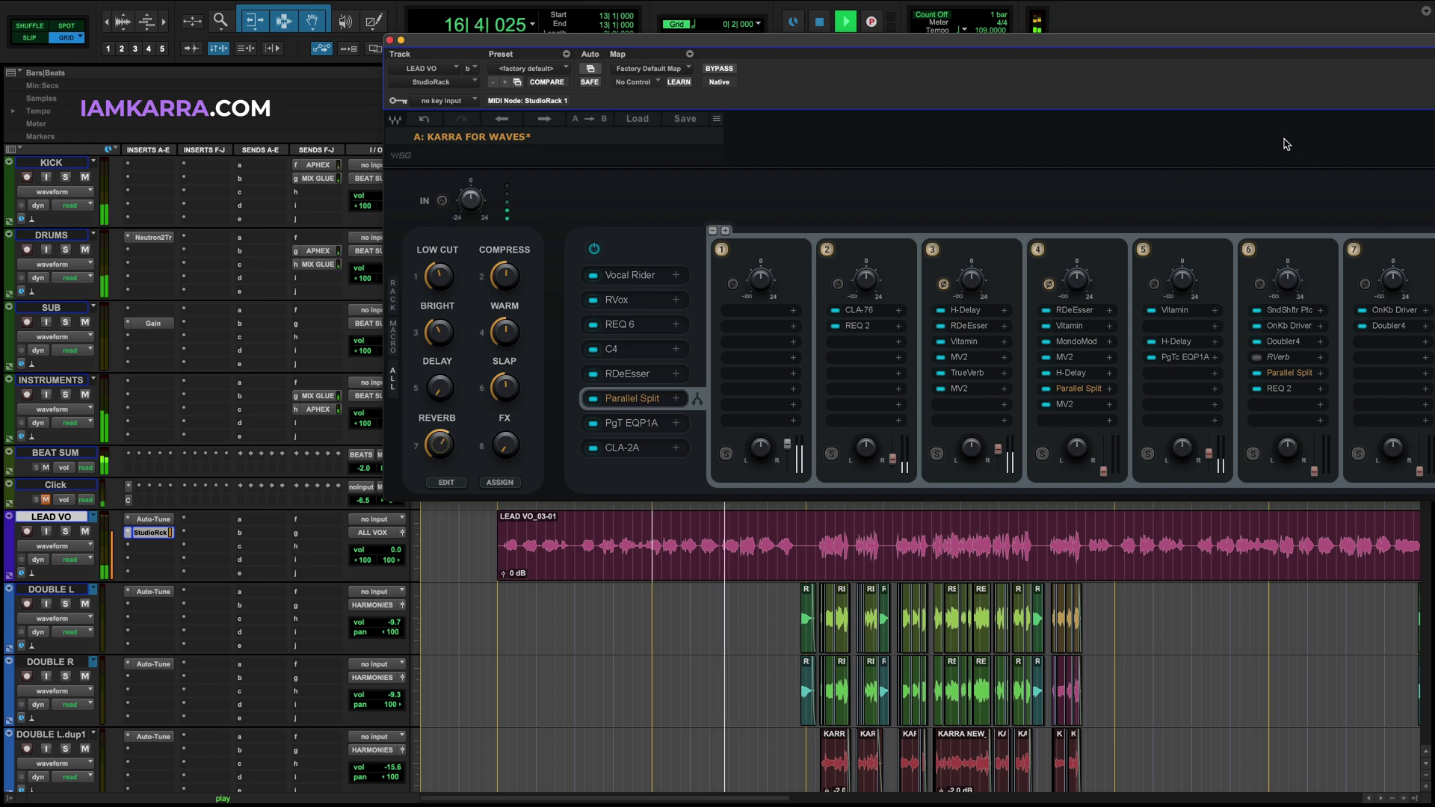
drag(1179, 43, 977, 69)
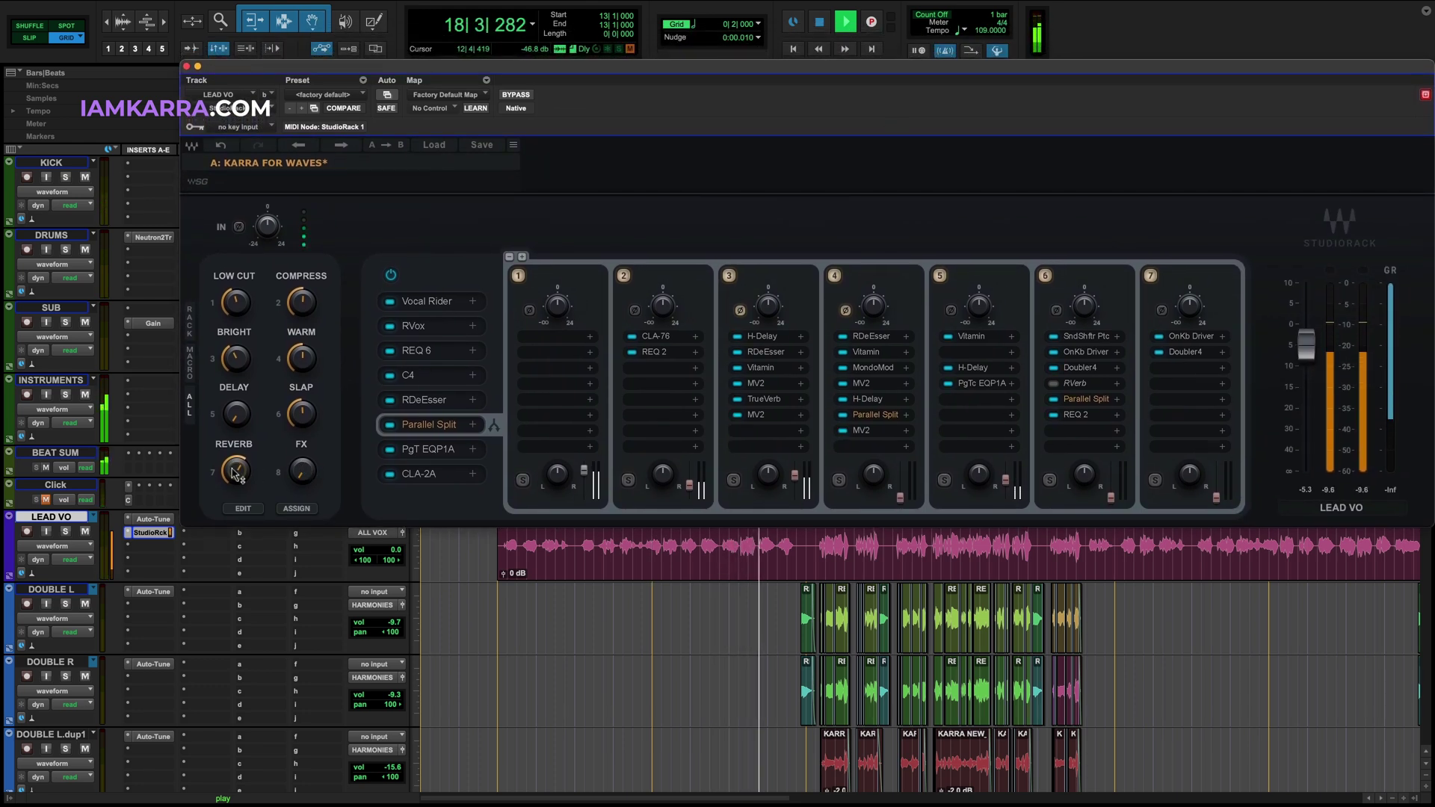
drag(237, 475, 237, 480)
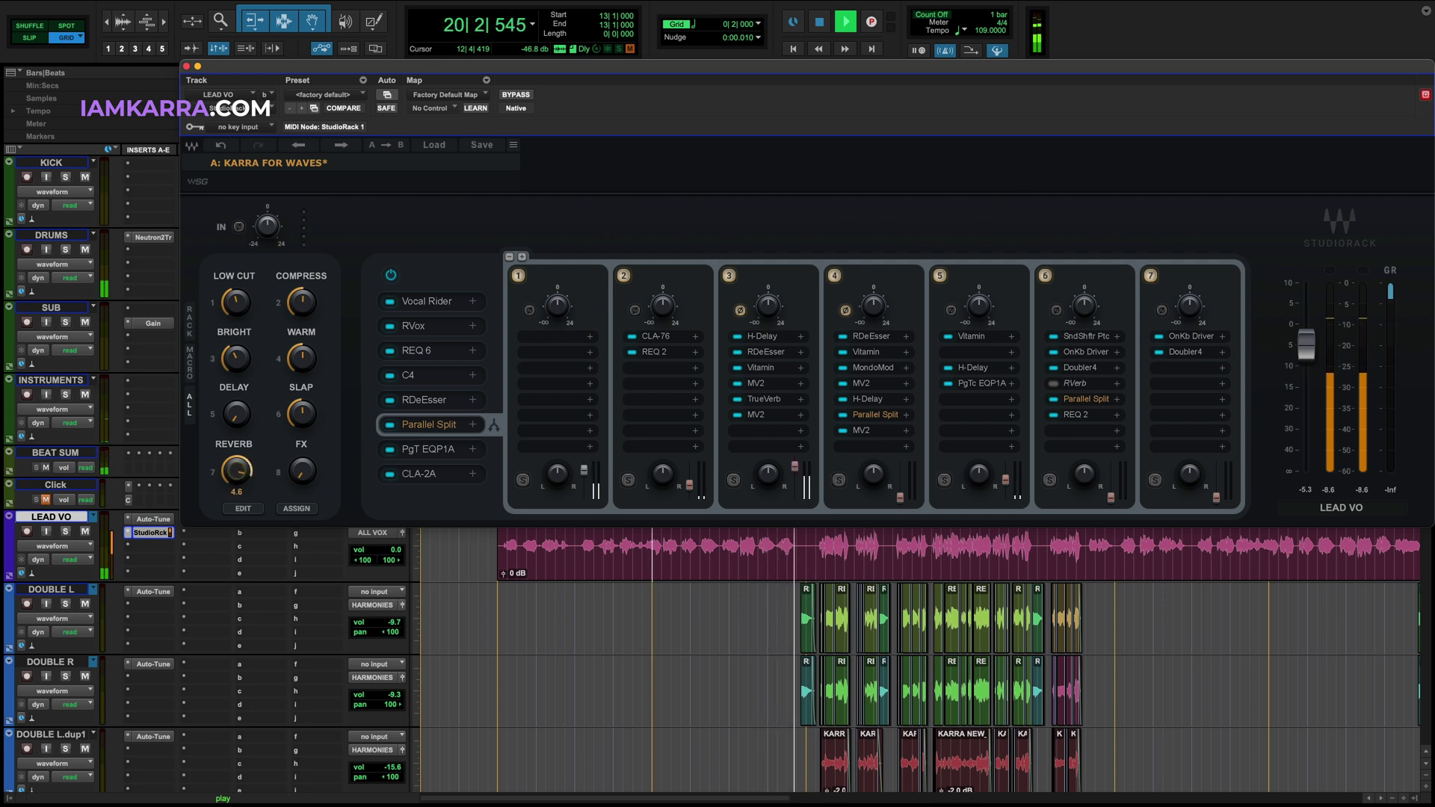
mouse_move(237, 471)
mouse_down()
mouse_move(237, 523)
mouse_move(237, 494)
mouse_up()
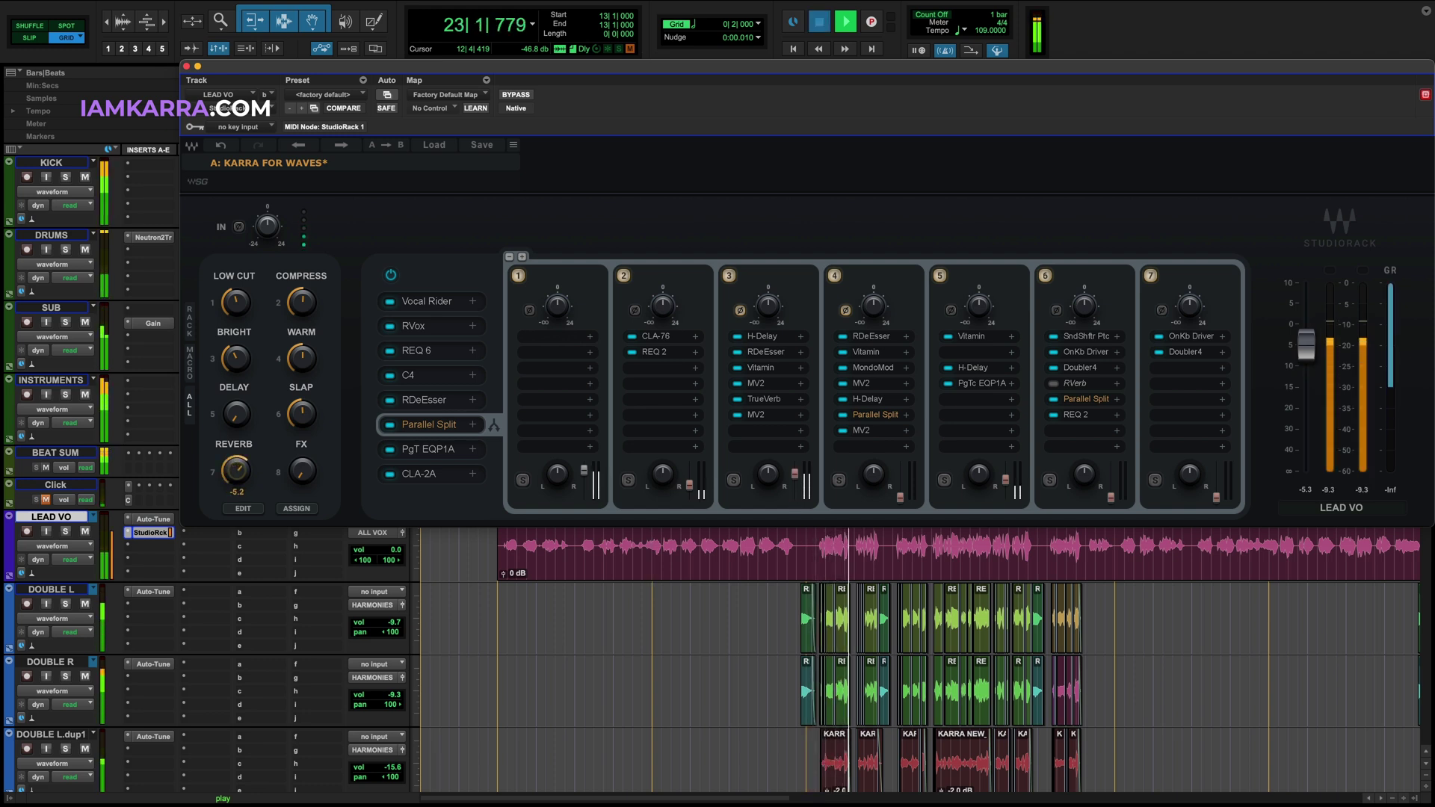
key(space)
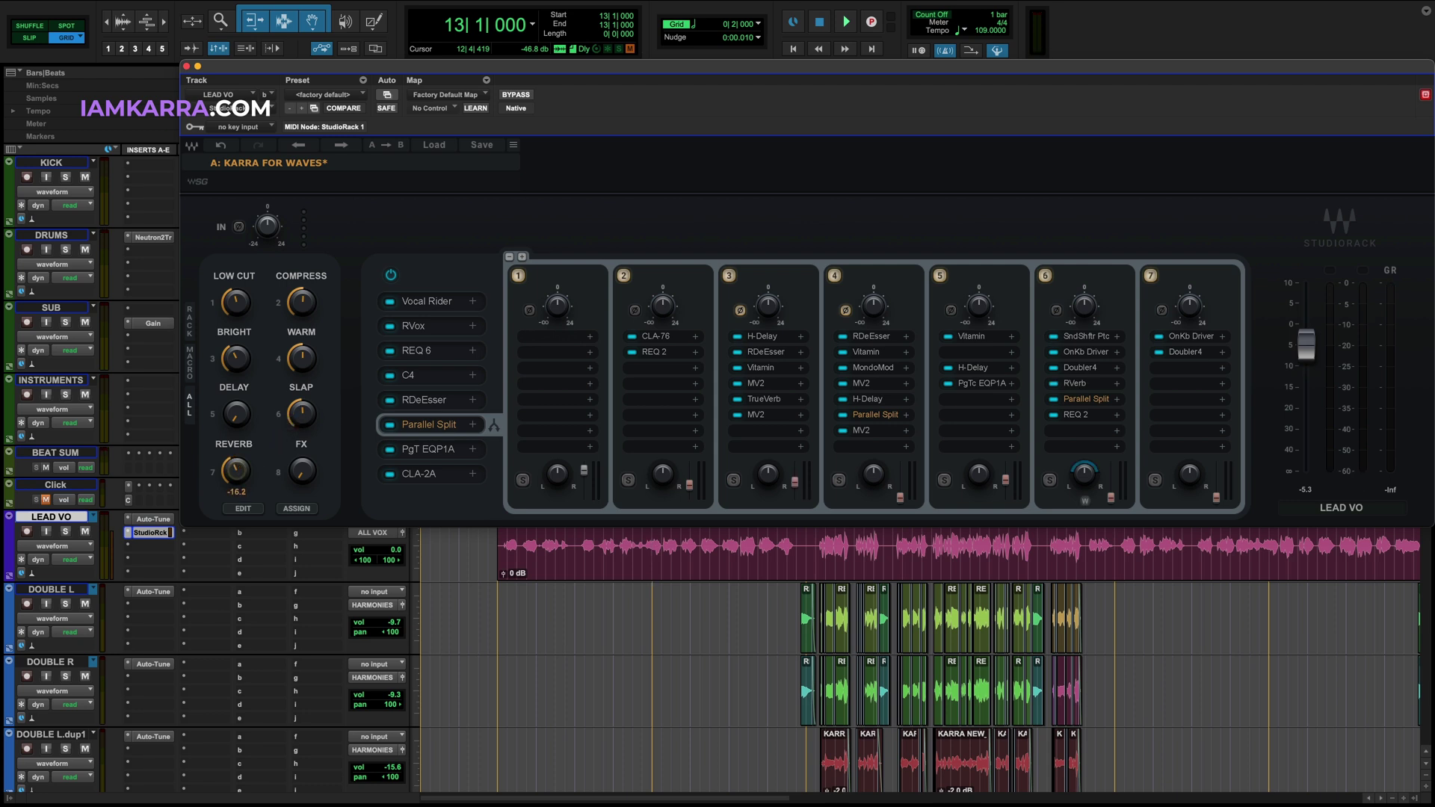
Step: Play from bar 13 again and audition raised amounts of the FX macro, including 561
key(space)
key(space)
drag(305, 472, 302, 422)
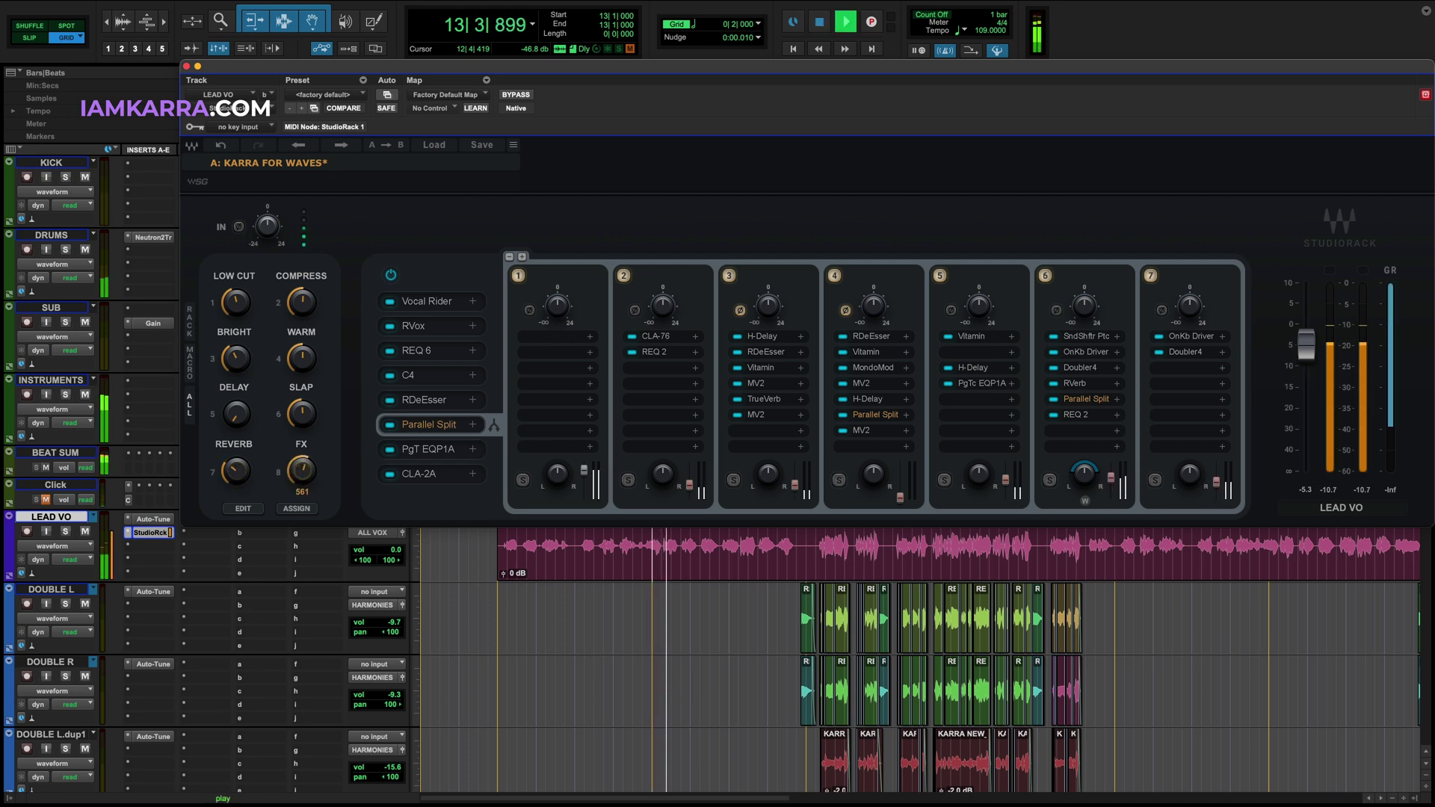
mouse_move(302, 471)
mouse_down()
mouse_move(302, 492)
mouse_move(302, 474)
mouse_up()
key(space)
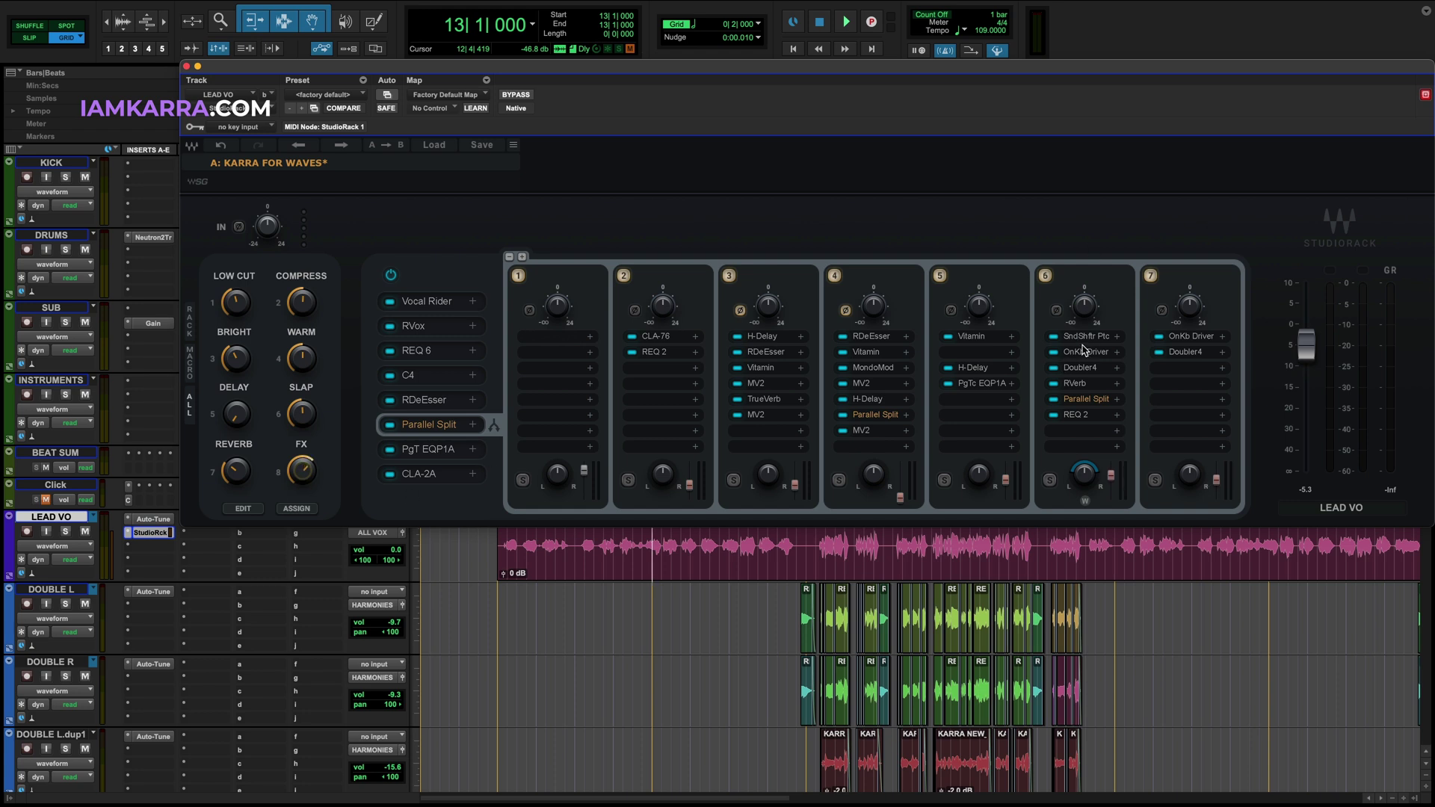
Step: Inspect REQ 2 in the sixth parallel chain, and lengthen that chain's RVerb time to about 5.85 during playback
click(1082, 416)
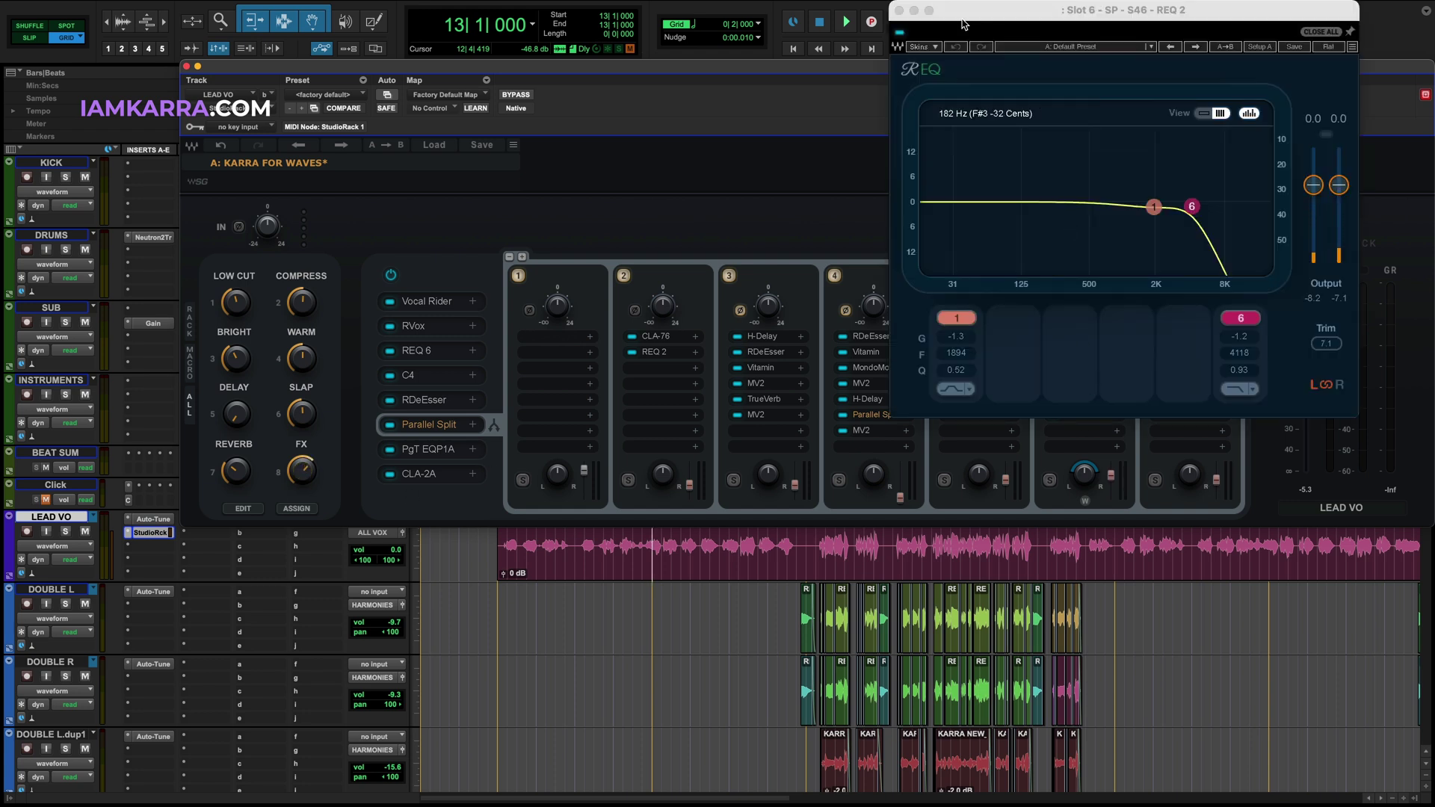
click(899, 11)
click(1076, 384)
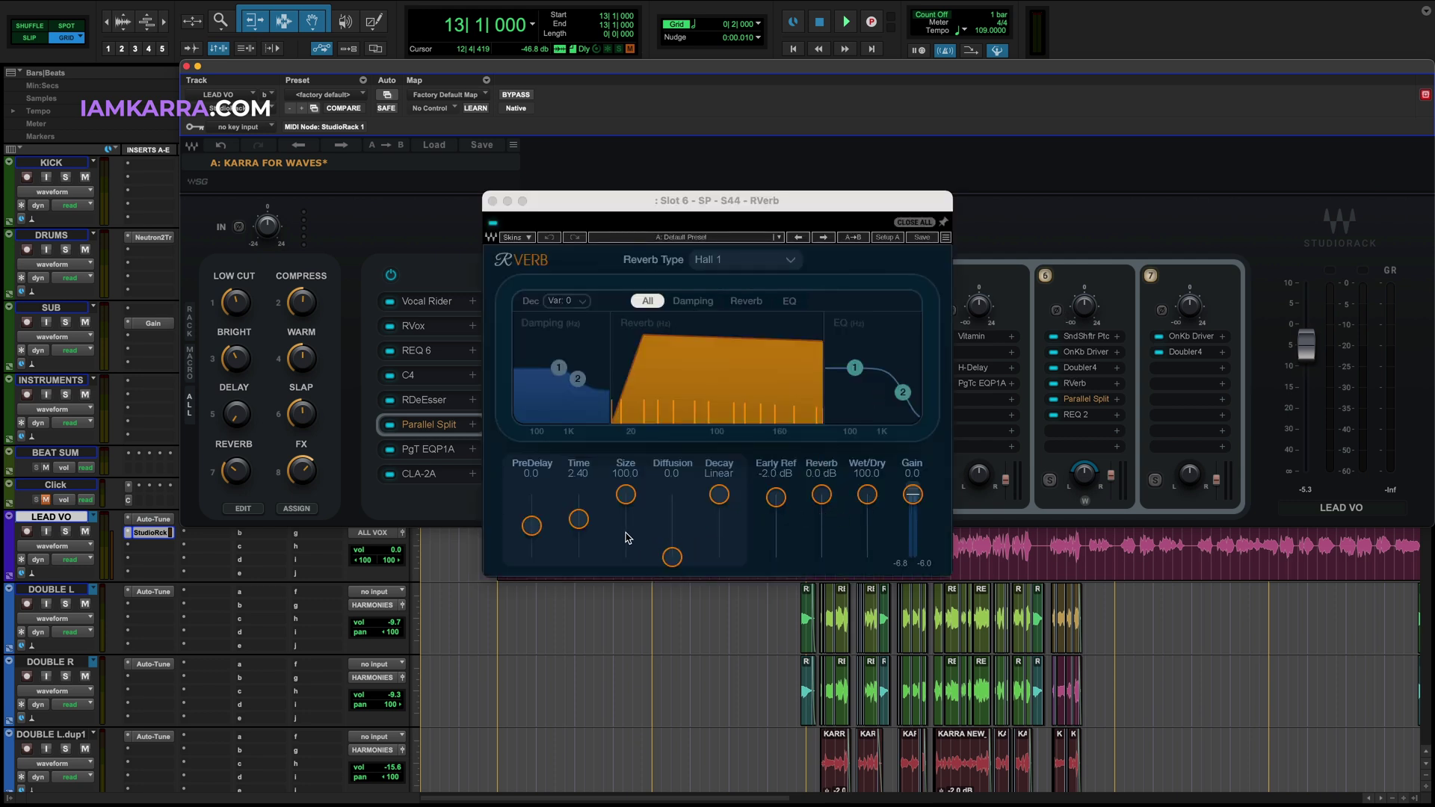
drag(587, 522, 579, 507)
key(space)
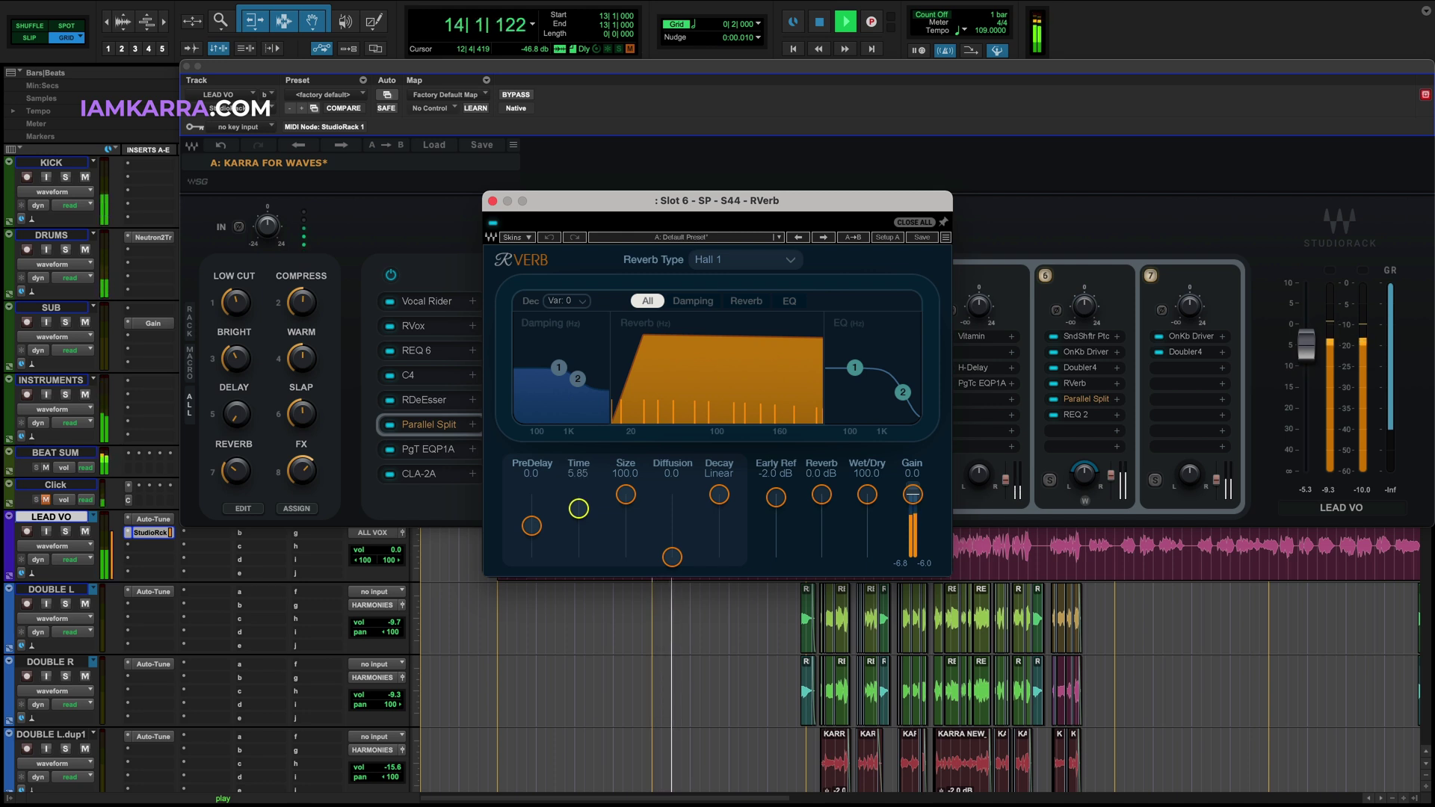
drag(579, 506, 579, 508)
click(492, 200)
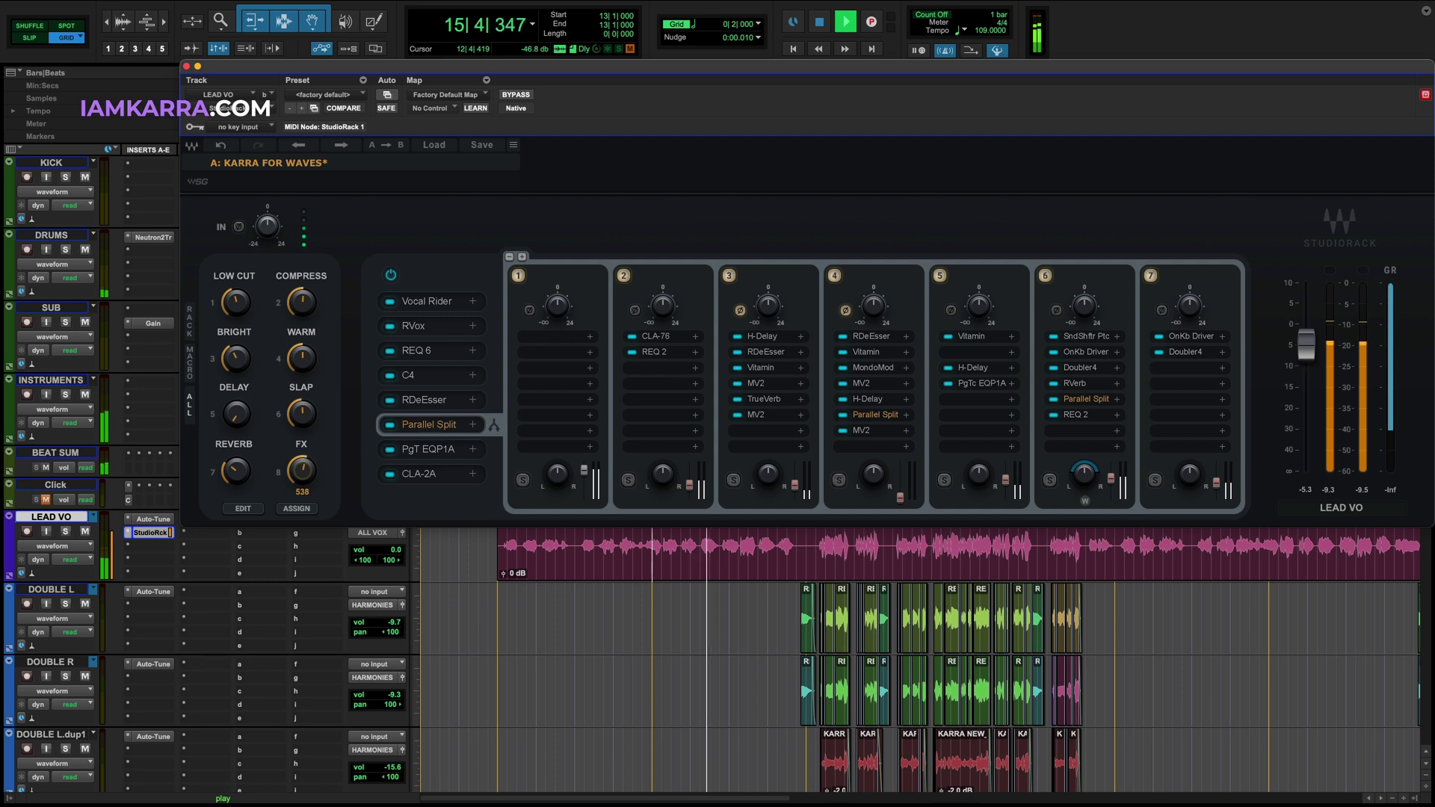
Step: Stop playback and open the SoundShifter Pitch in the sixth parallel chain to try a different Semitones transposition
key(space)
click(1087, 336)
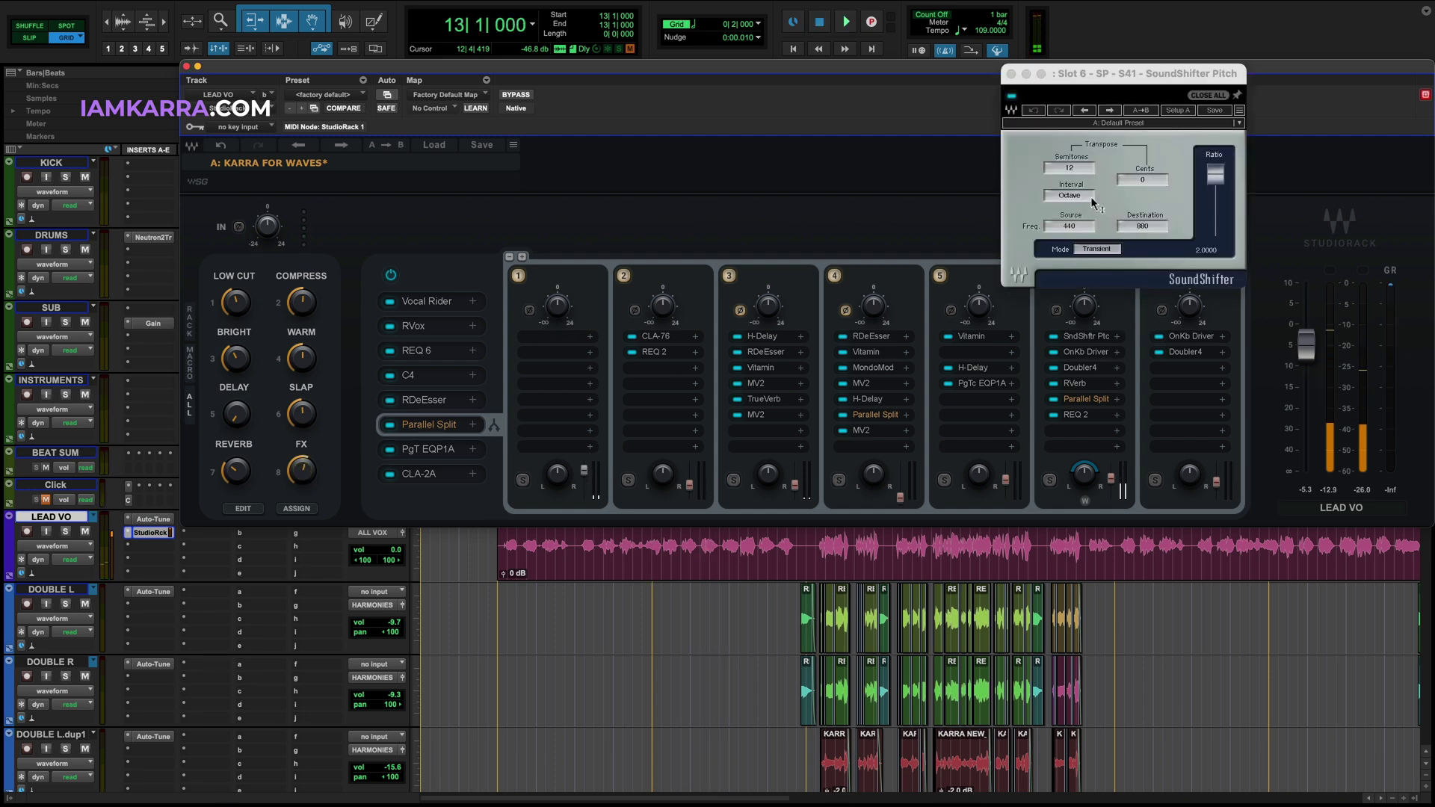
drag(1073, 170, 1074, 209)
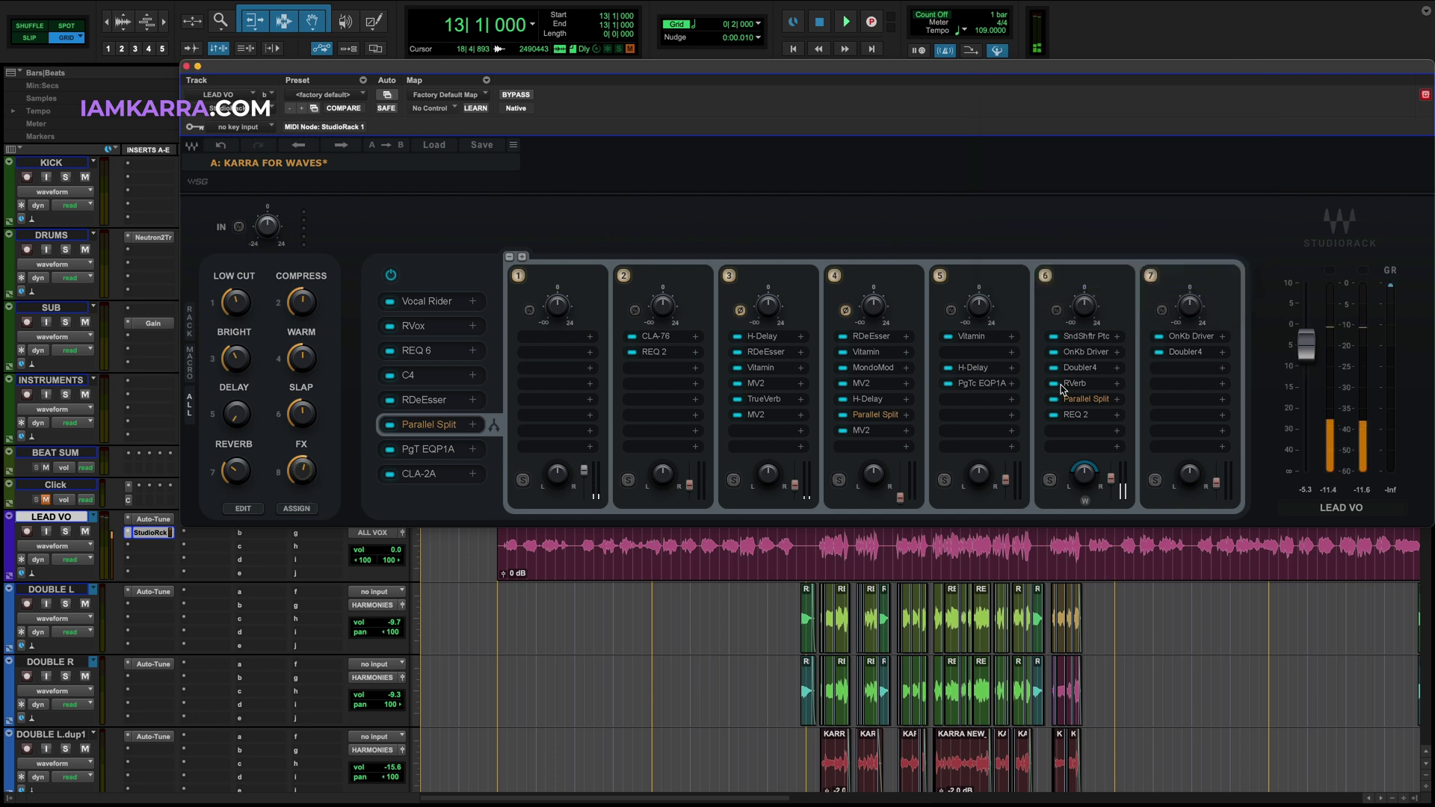
Step: Audition the FX macro from 0 up to 623 with RVerb bypassed in the sixth chain, and switch RVerb back on
key(space)
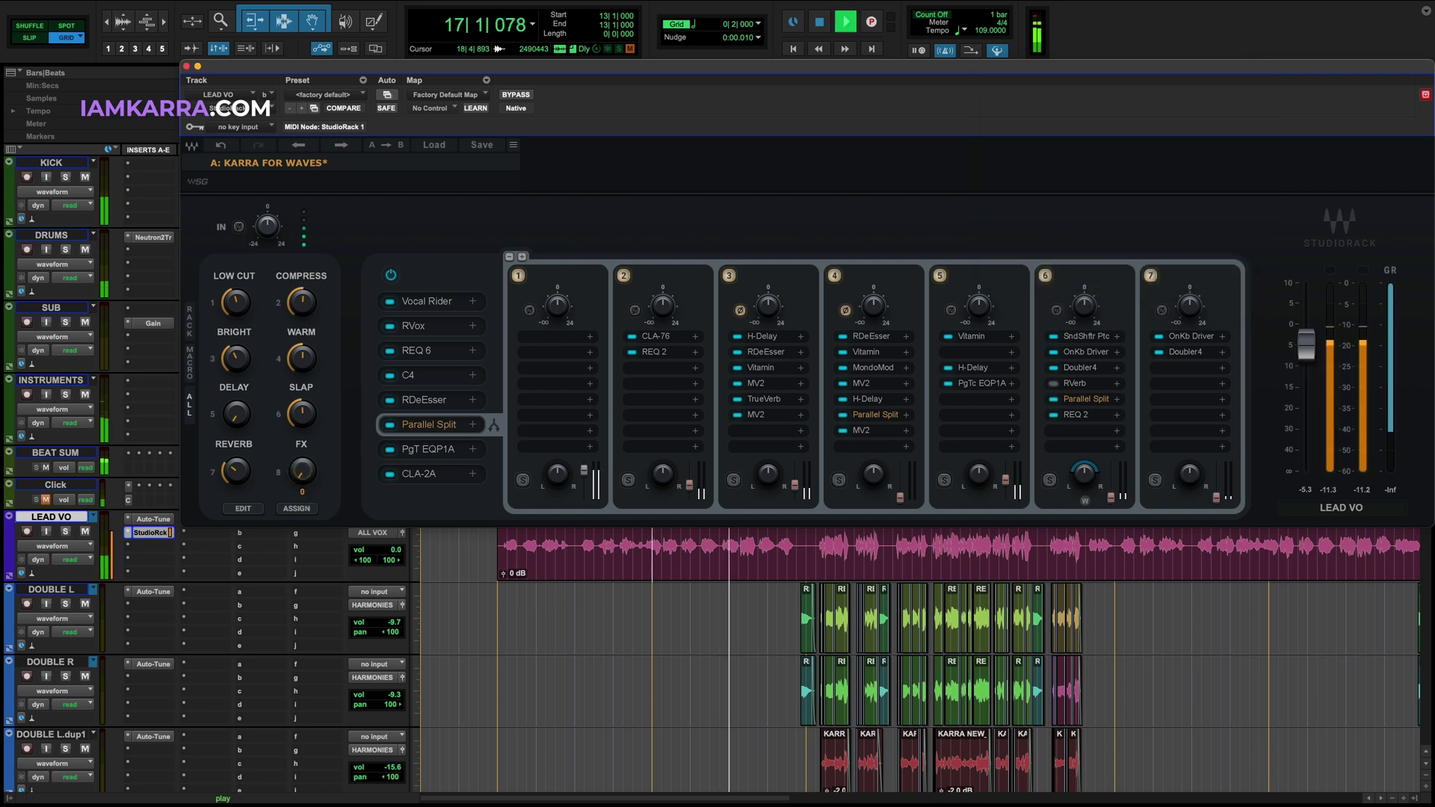
drag(302, 471, 302, 400)
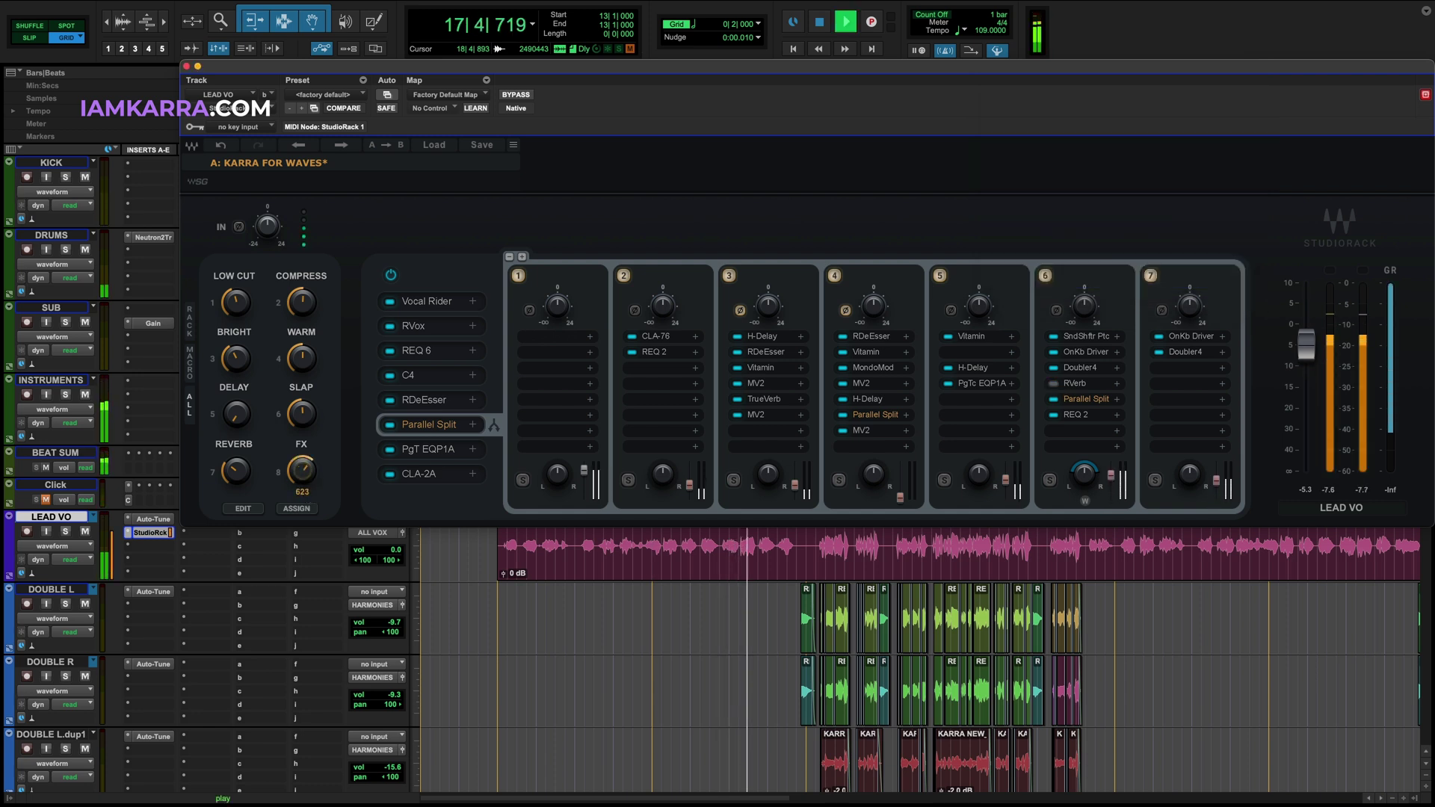
drag(302, 470, 302, 441)
key(space)
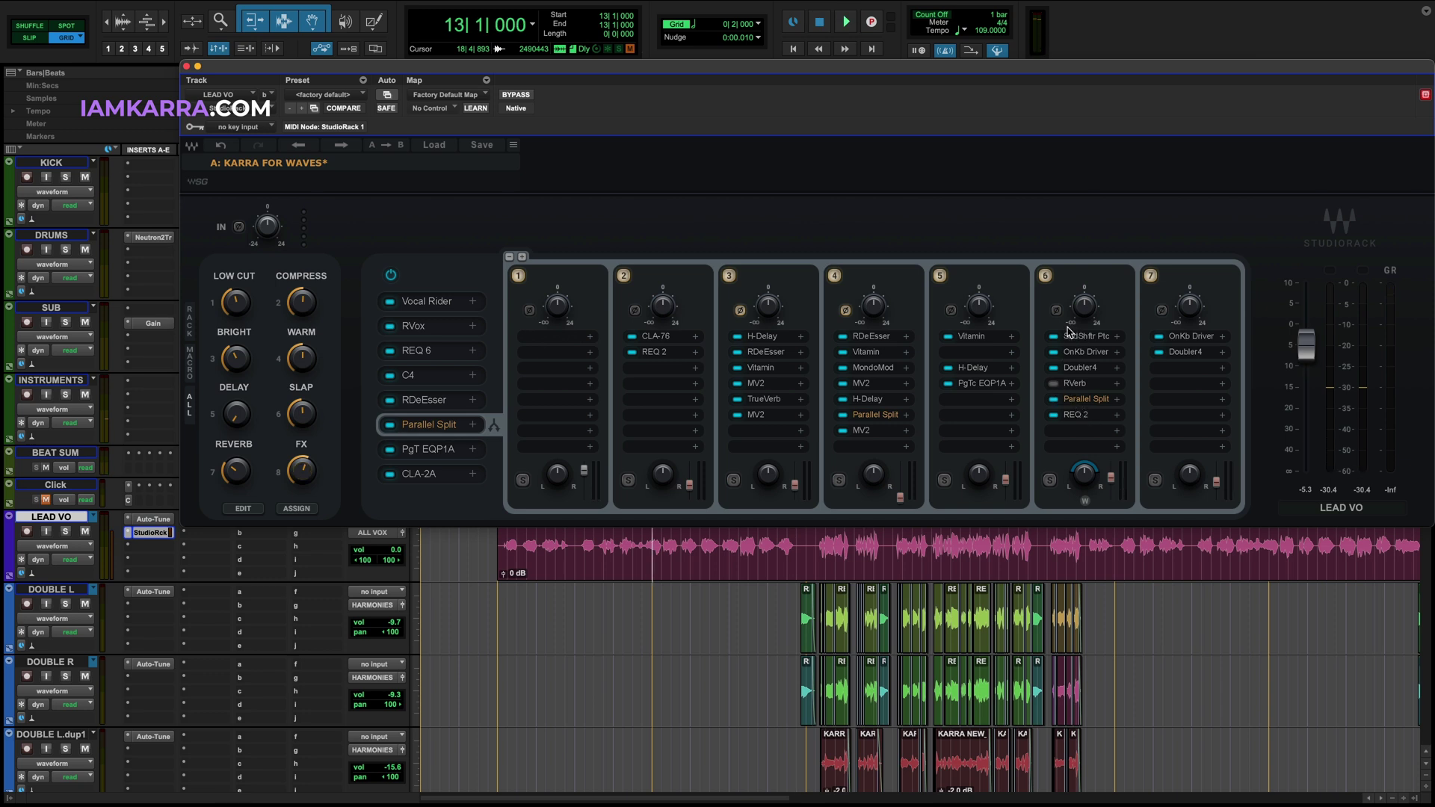
click(1068, 334)
click(1054, 382)
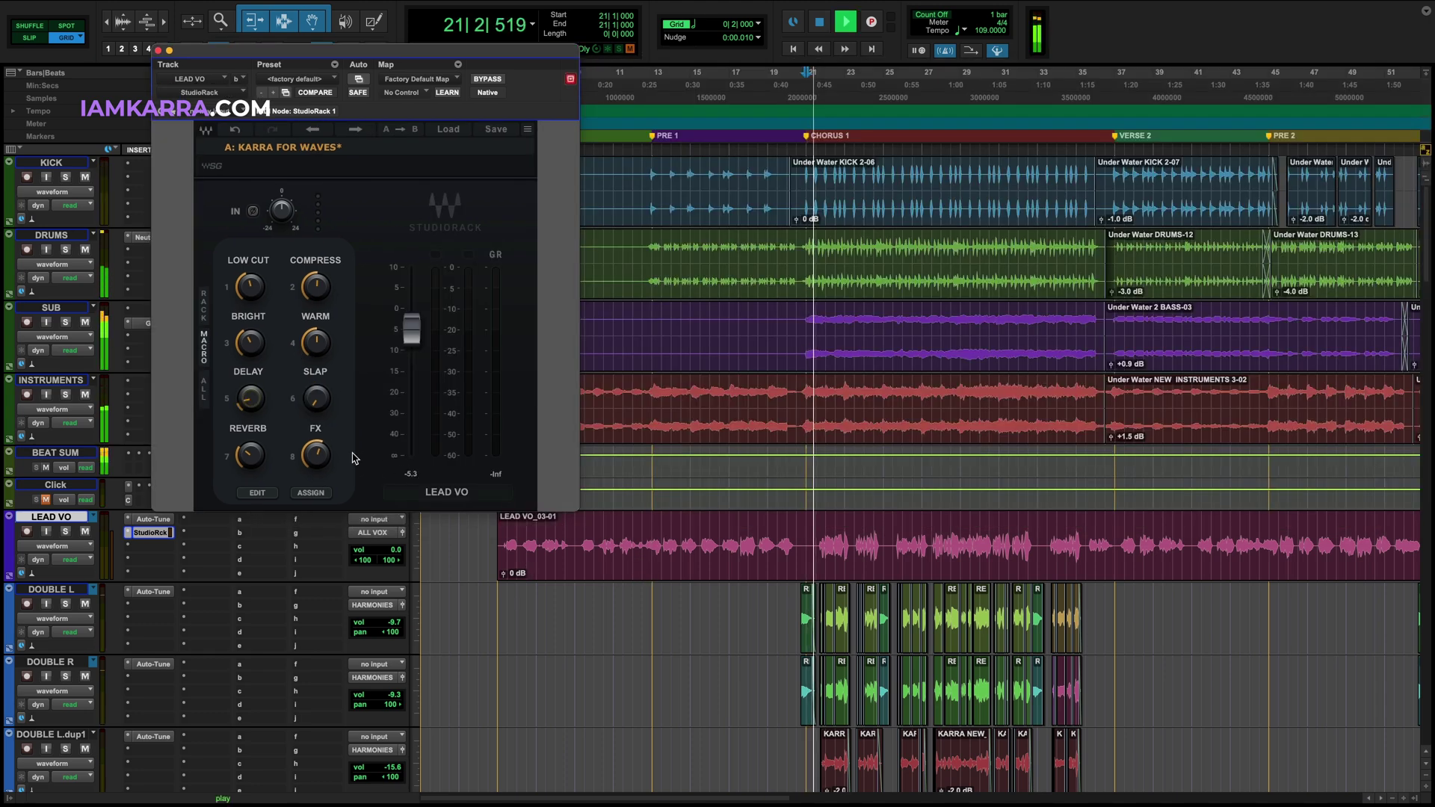
Step: While Chorus 1 plays, raise the Delay, Reverb and Slap macros and turn the FX macro fully down
drag(251, 401, 251, 329)
drag(322, 465, 321, 533)
drag(255, 396, 316, 385)
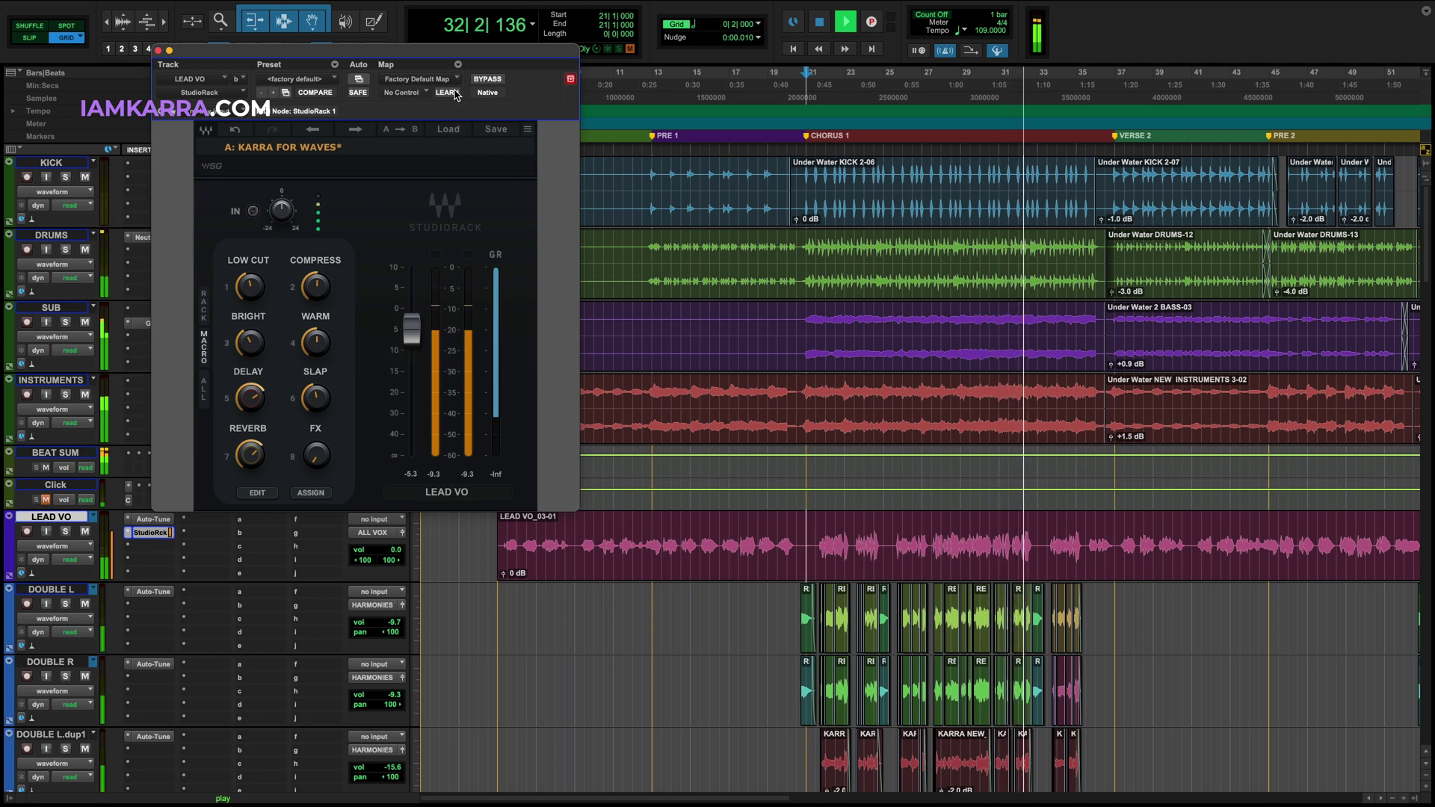
Step: Compare the lead vocal with StudioRack bypassed and active around the end of Chorus 1, replaying from bar 35
click(487, 79)
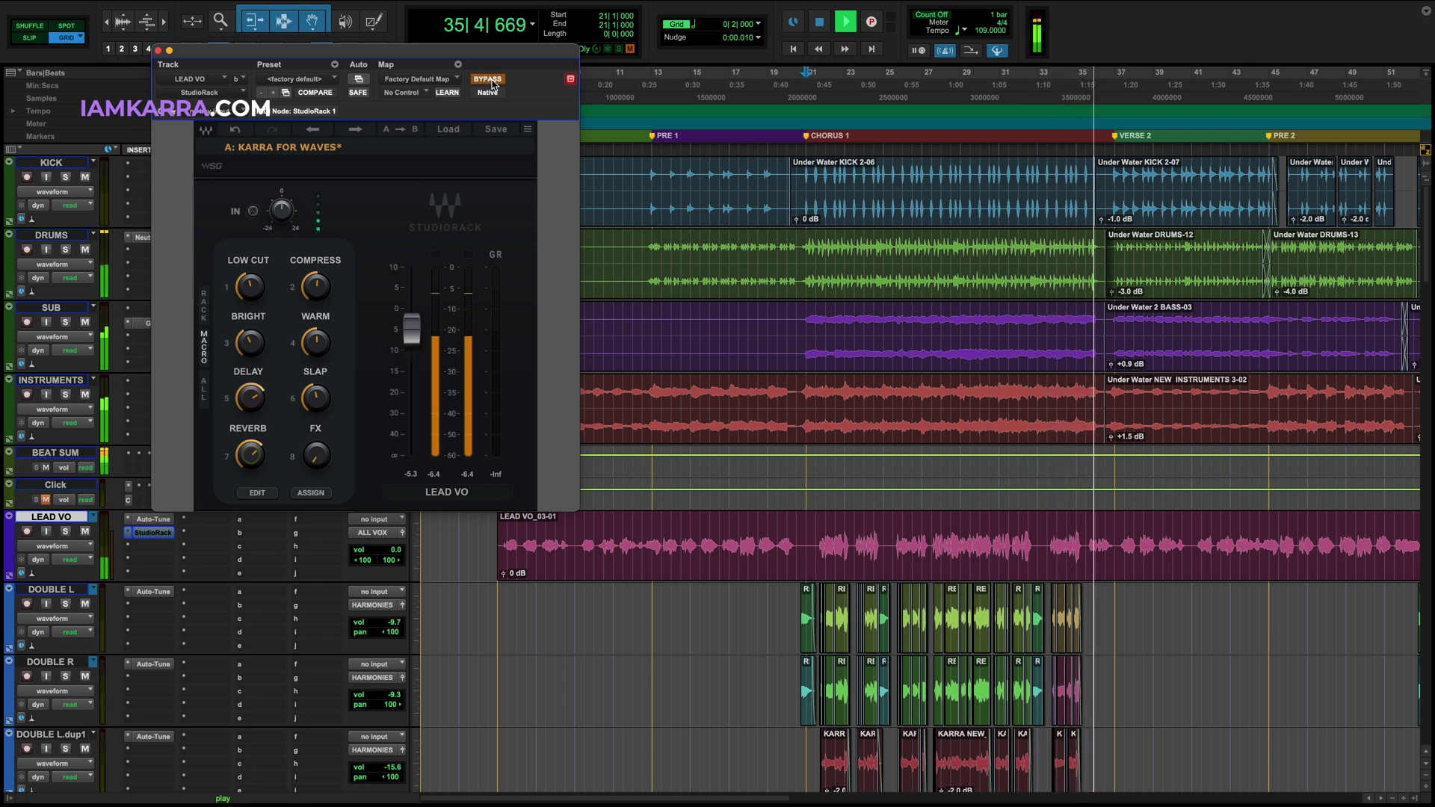
click(1089, 537)
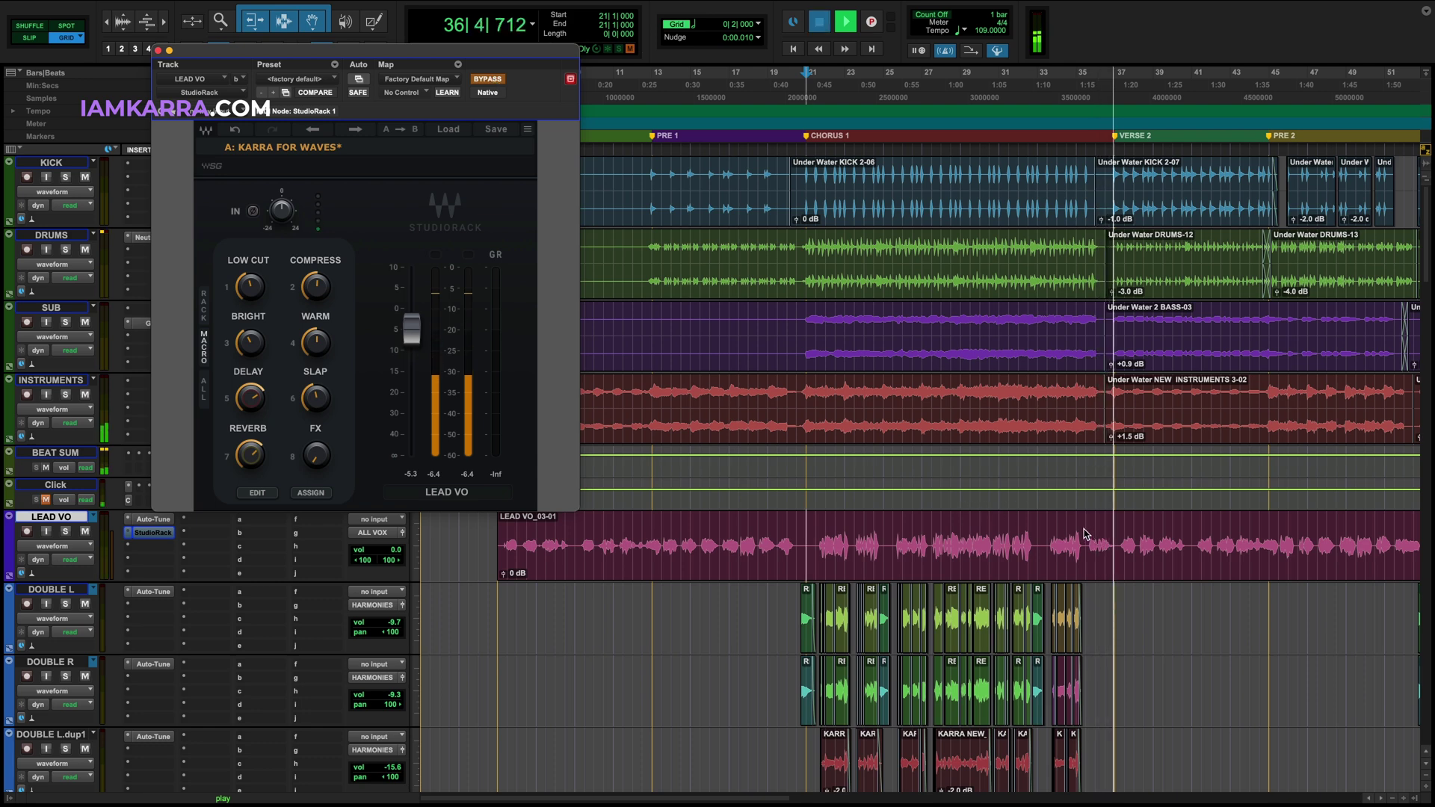
key(space)
click(494, 81)
key(space)
key(space)
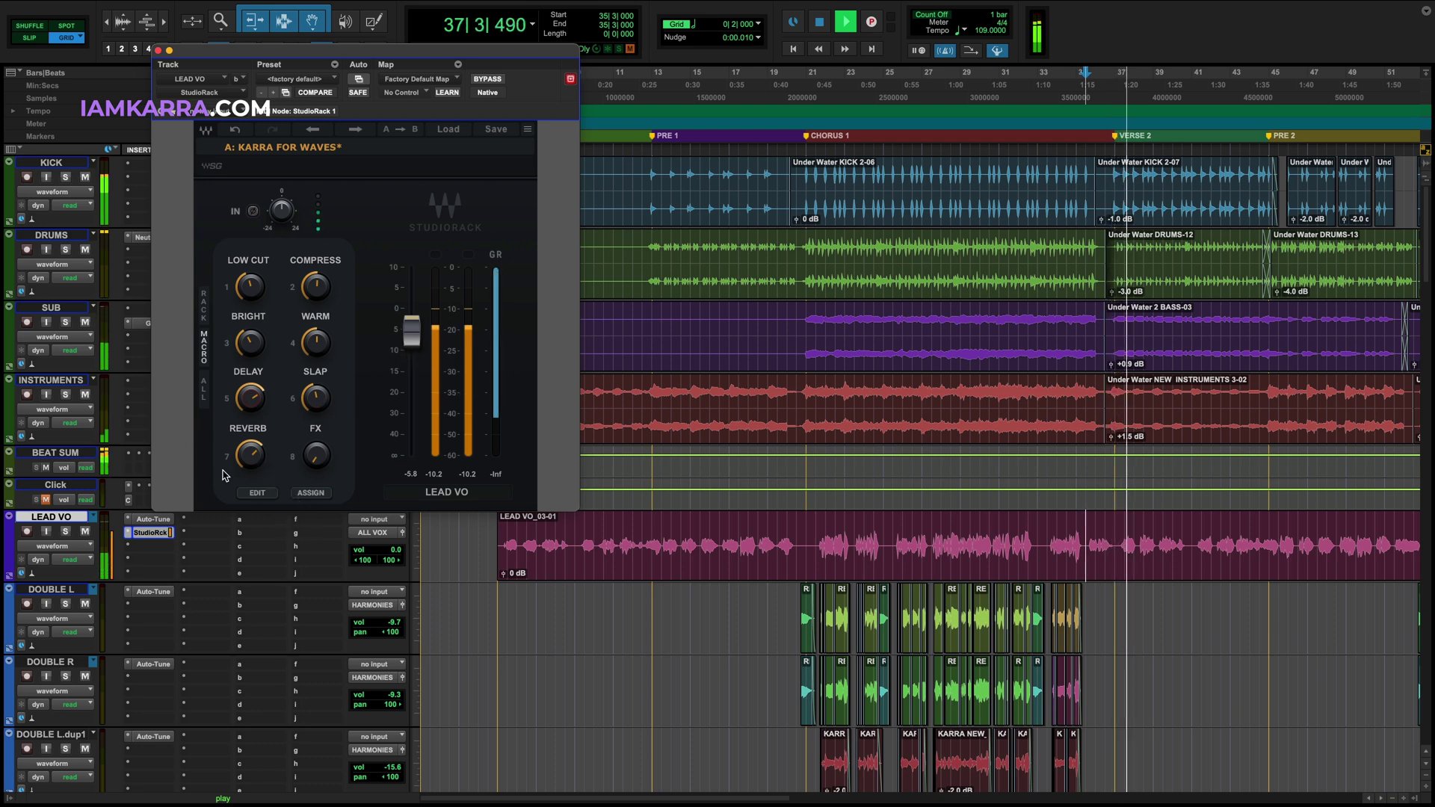
key(space)
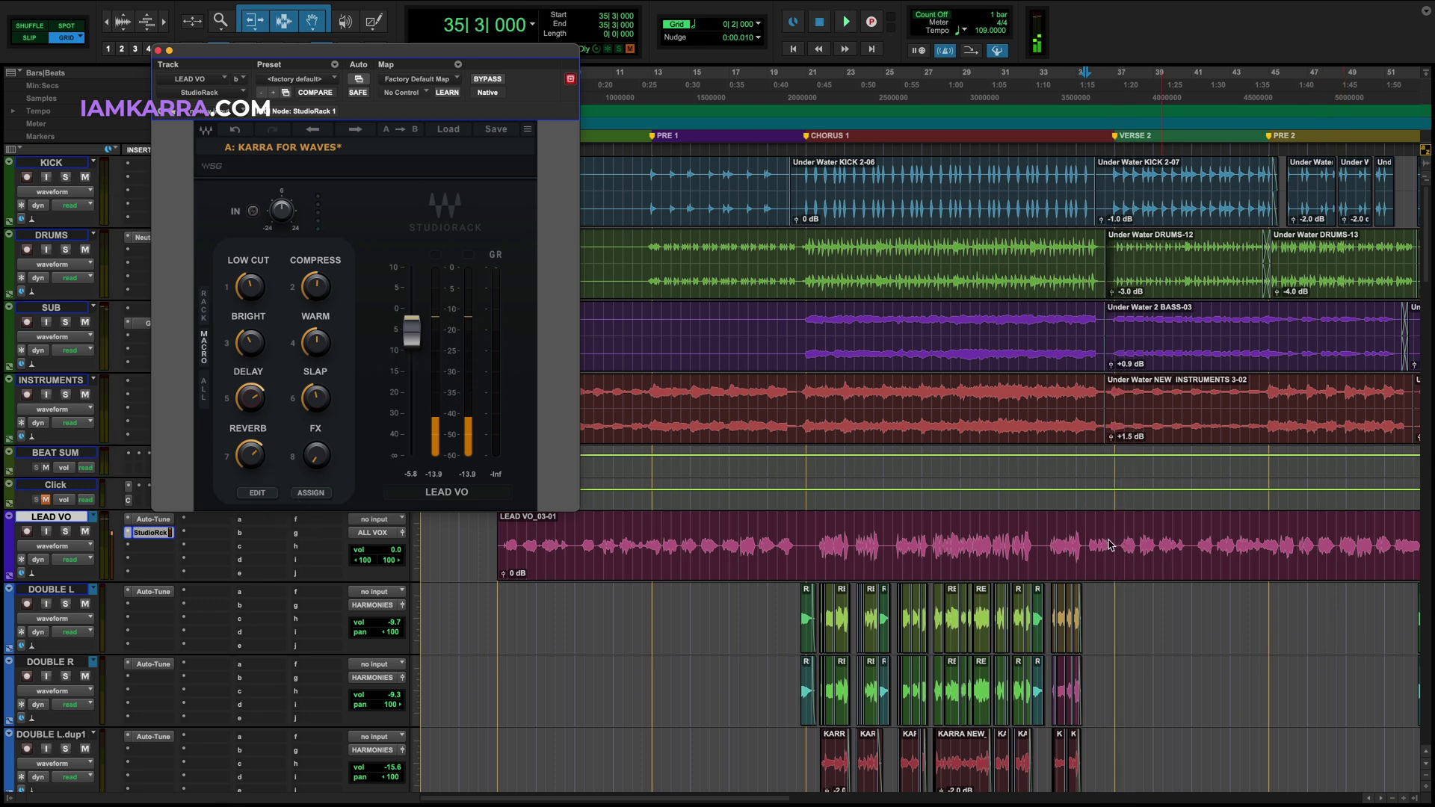